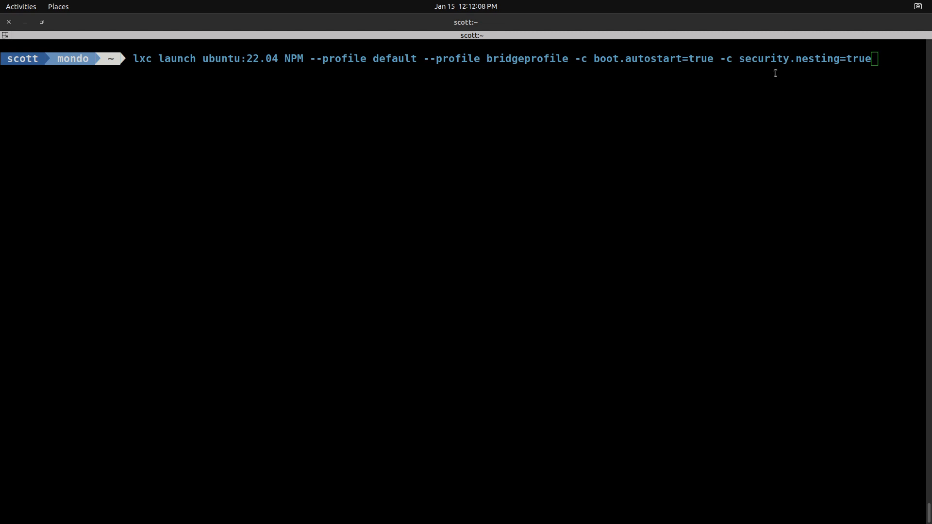
- Launch Ubuntu 22.04 container NPM with the default and bridgeprofile profiles, boot.autostart=true and security.nesting=true, and list the instances until its address can be checked
{"action": "left_click", "coordinate": [886, 64]}
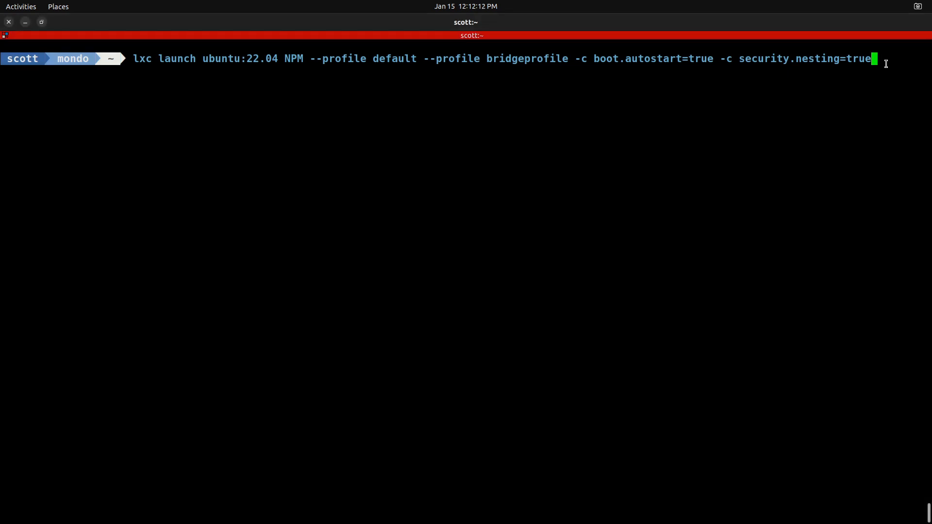
{"action": "key", "text": "Return"}
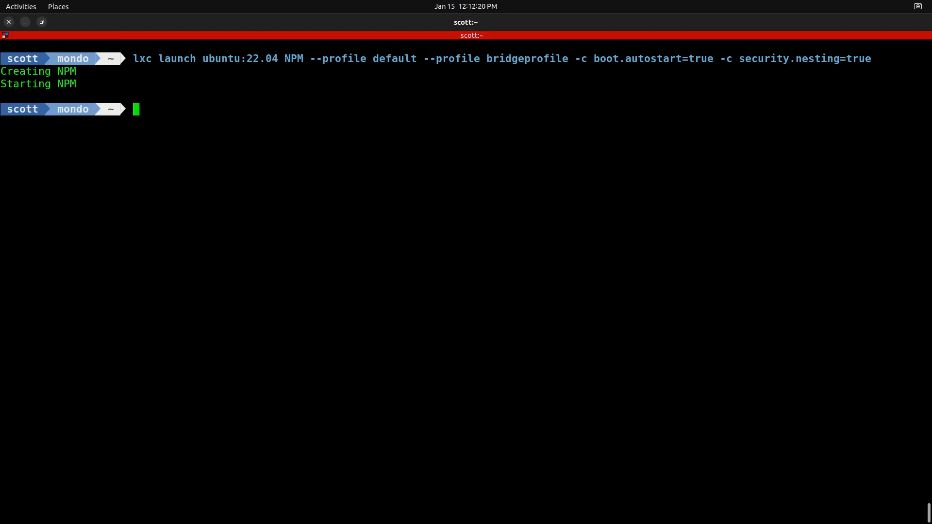
{"action": "type", "text": "lxc list"}
{"action": "key", "text": "Return"}
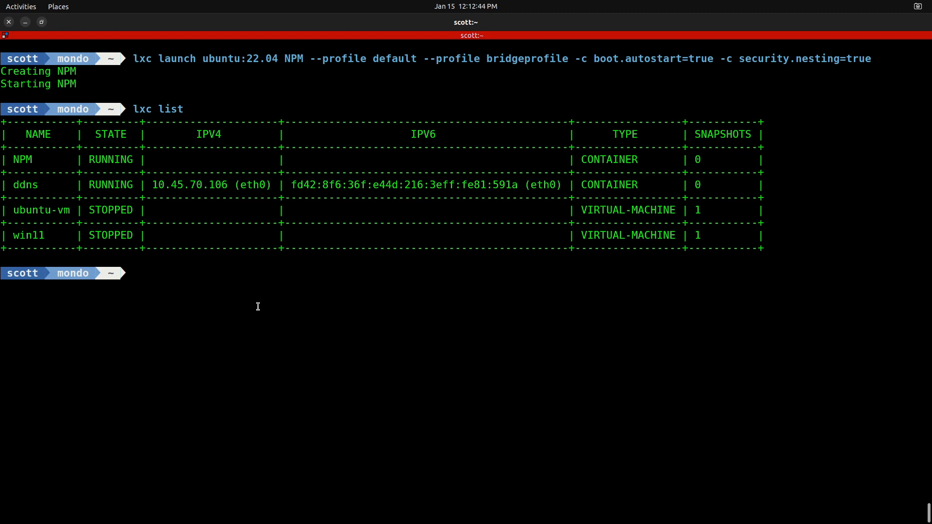
{"action": "key", "text": "Up"}
{"action": "key", "text": "Return"}
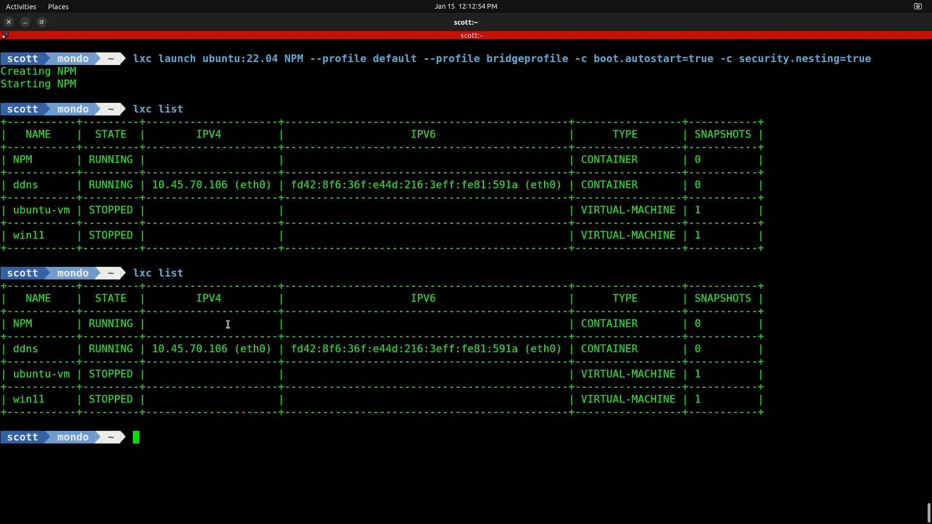
{"action": "key", "text": "ctrl+l"}
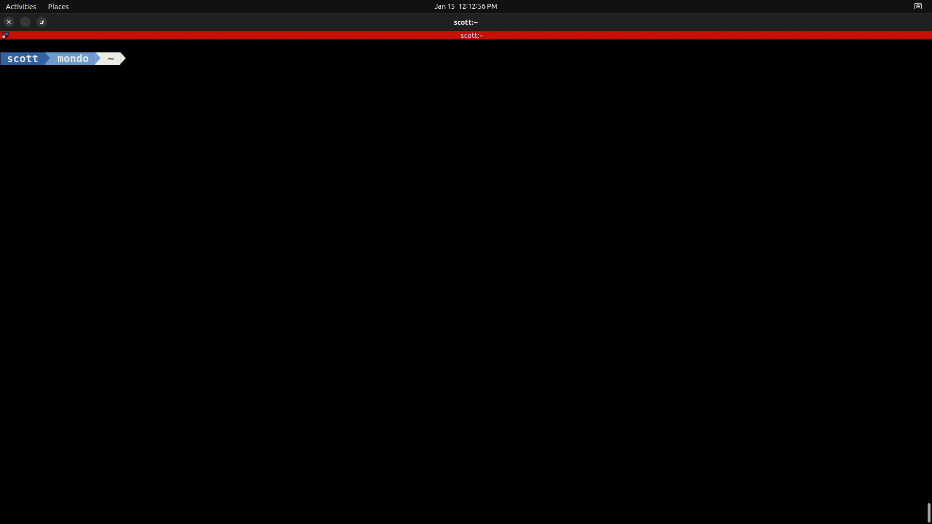
- Open a bash shell inside the NPM container with lxc exec
{"action": "type", "text": "lxc exec NPM bash"}
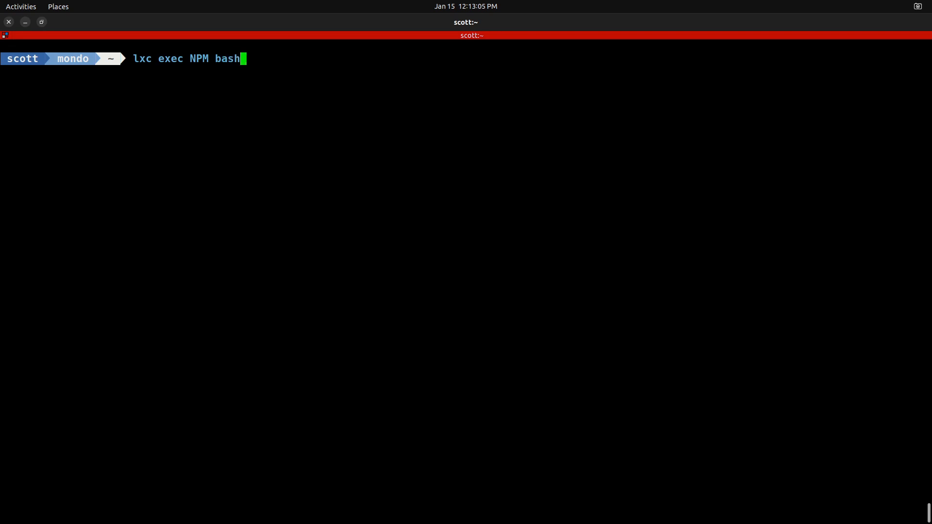
{"action": "key", "text": "Return"}
{"action": "key", "text": "Return"}
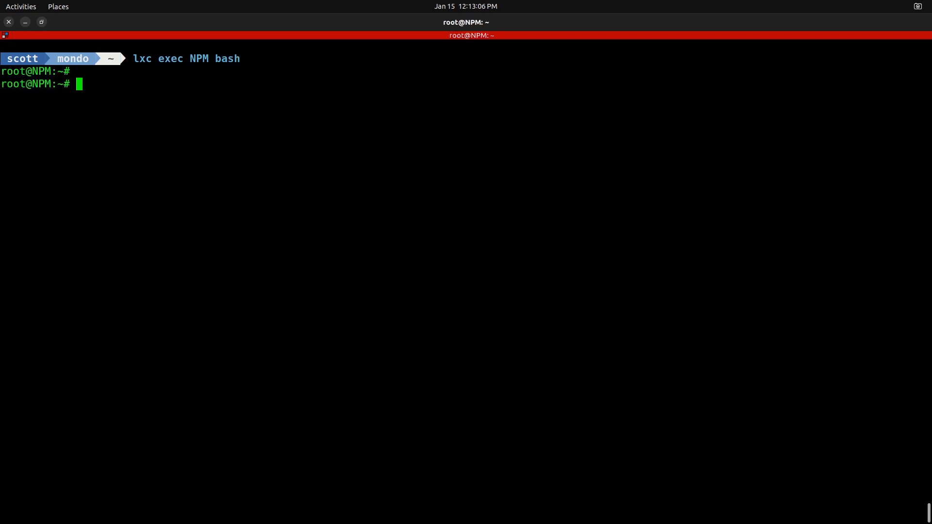
- Refresh the container's package lists with apt update and clear the terminal
{"action": "type", "text": "apt update"}
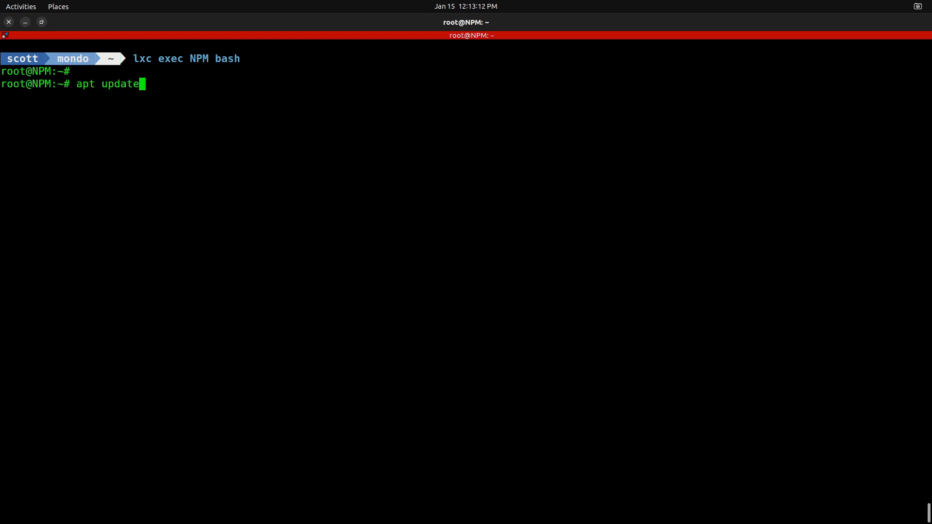
{"action": "key", "text": "Return"}
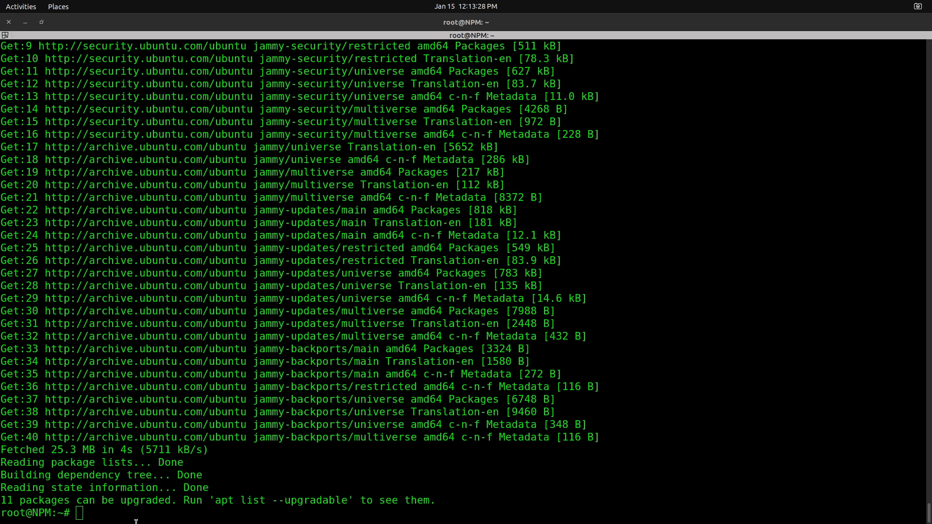
{"action": "left_click", "coordinate": [341, 493]}
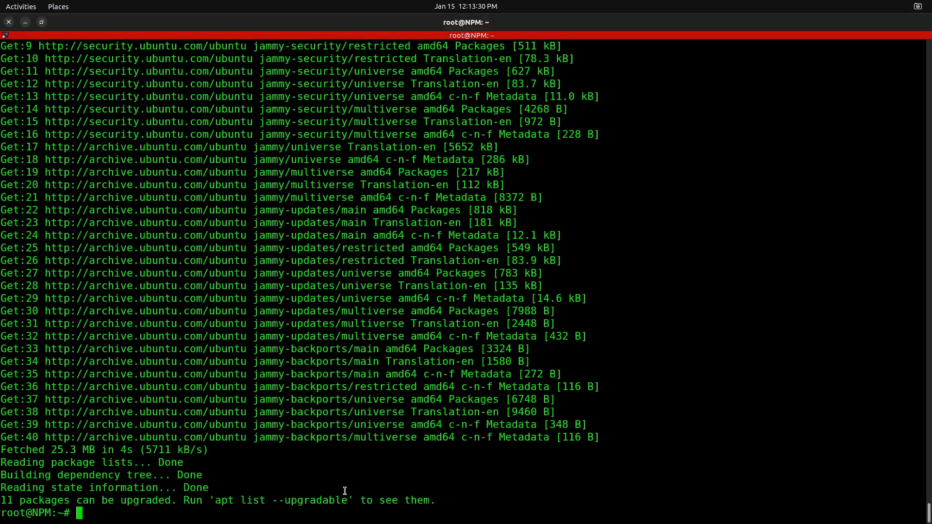
{"action": "key", "text": "ctrl+l"}
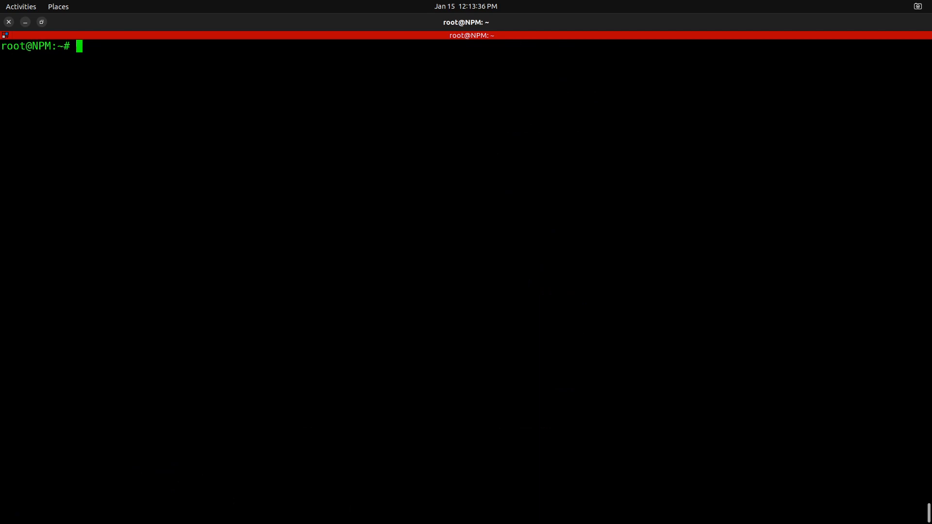
- Create a personal user account with adduser, enter and repeat its password, and accept the default user details
{"action": "type", "text": "adduser scott"}
{"action": "key", "text": "Return"}
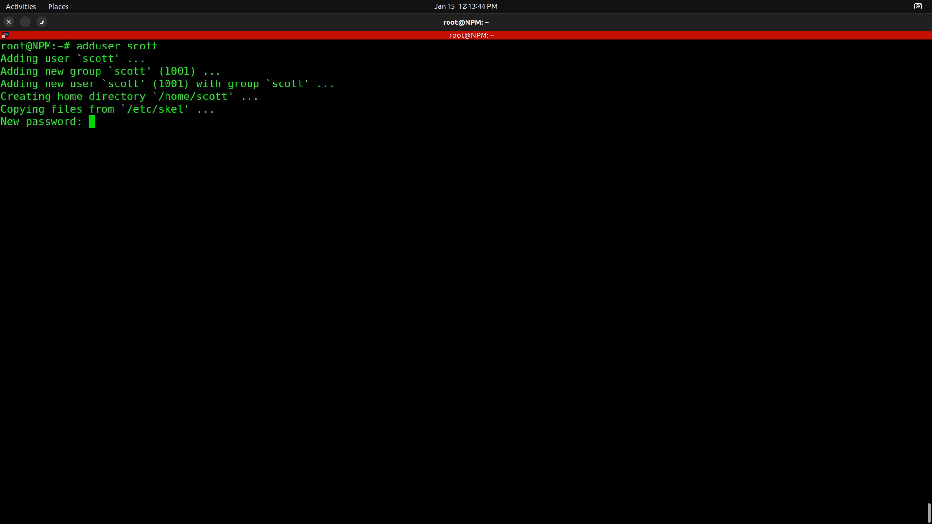
{"action": "key", "text": "Return"}
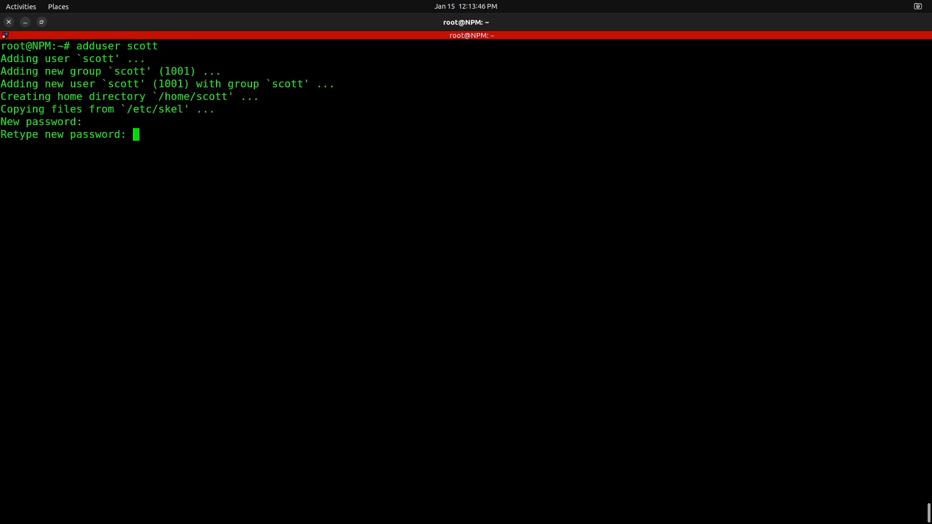
{"action": "key", "text": "Return"}
{"action": "key", "text": "Return"}
{"action": "key", "text": "Return"}
{"action": "key", "text": "Return"}
{"action": "key", "text": "Return"}
{"action": "key", "text": "Return"}
{"action": "key", "text": "Return"}
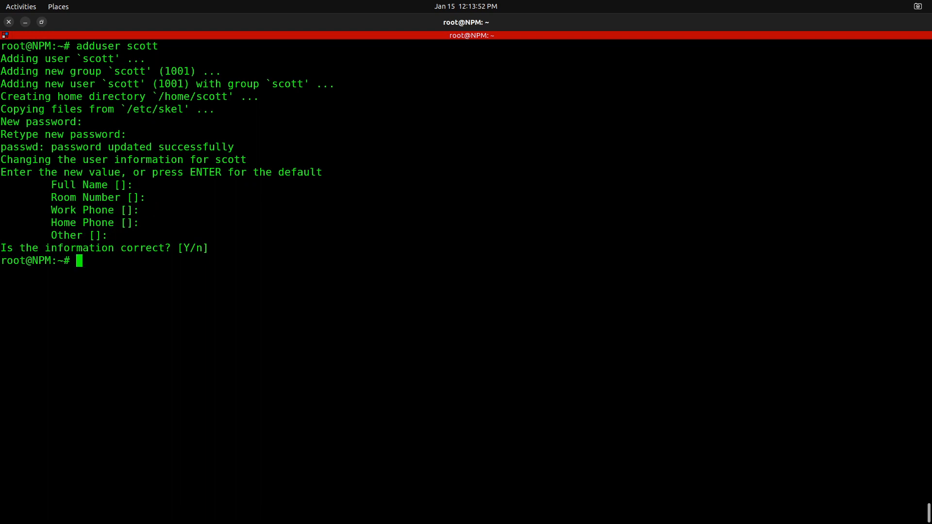
- Add the new user account to the sudo group with usermod -aG
{"action": "type", "text": "usermod -a"}
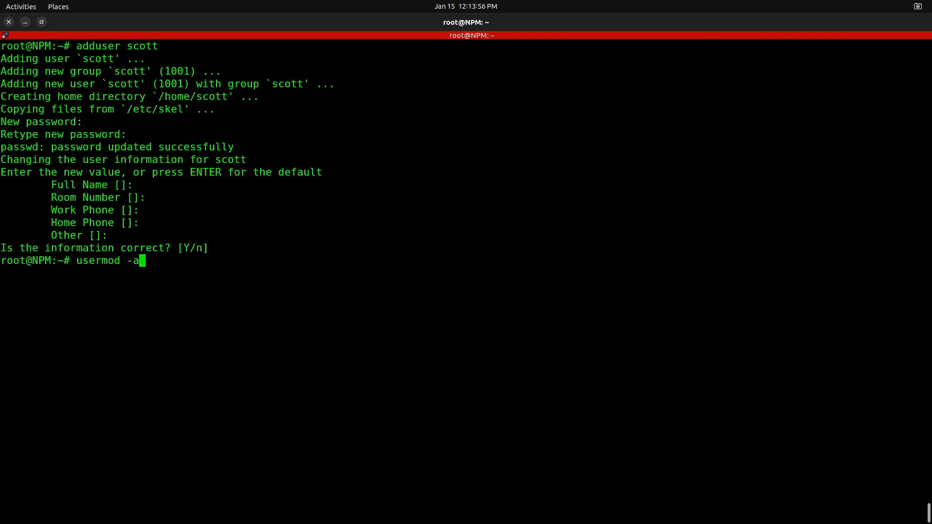
{"action": "type", "text": "G sudo scott"}
{"action": "key", "text": "Return"}
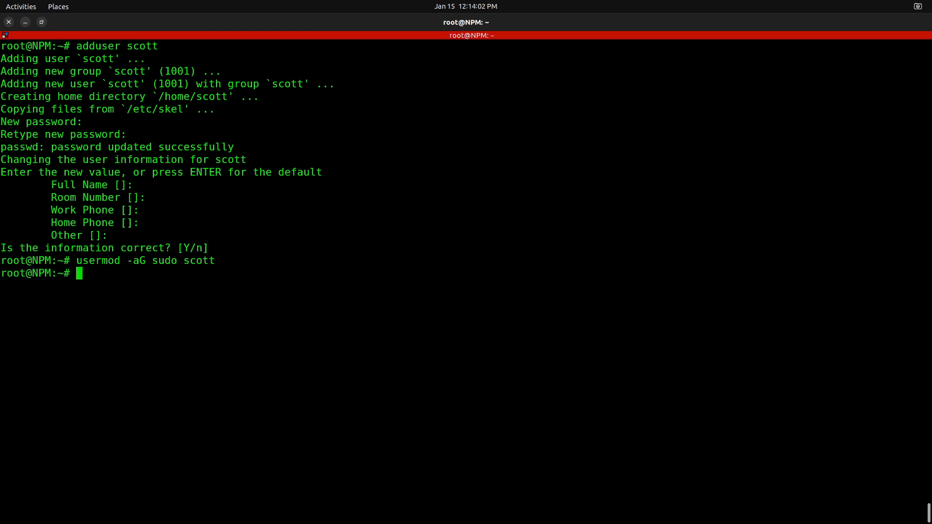
- Switch from root to a login shell of the new user account and clear the terminal
{"action": "type", "text": "su - scott"}
{"action": "key", "text": "Return"}
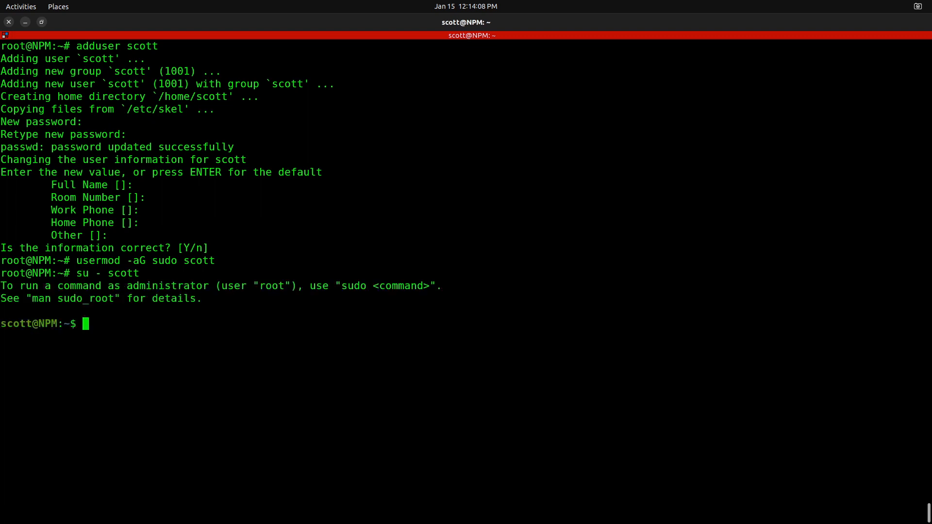
{"action": "key", "text": "ctrl+l"}
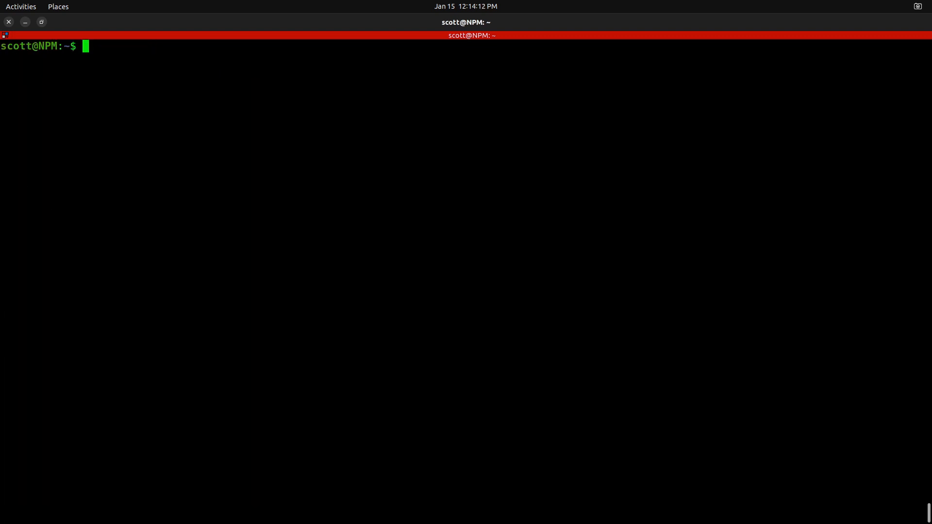
{"action": "key", "text": "alt+Tab"}
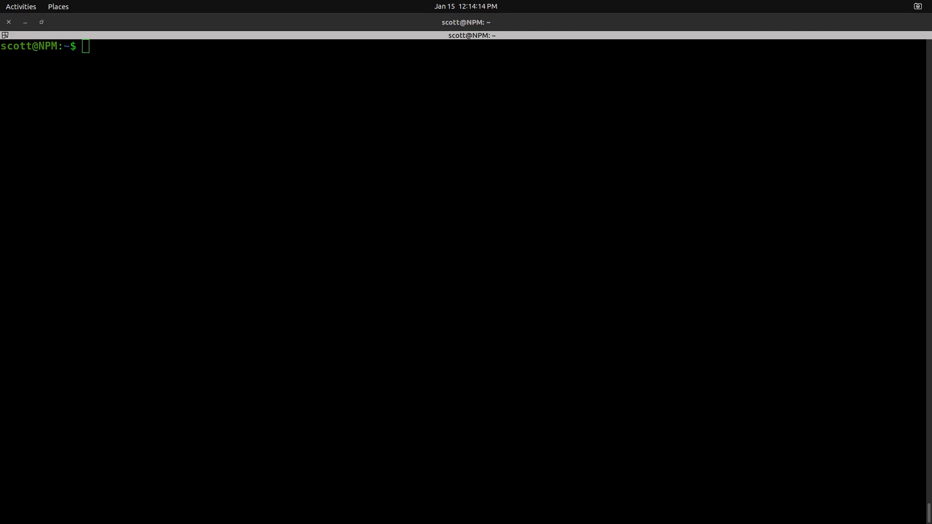
{"action": "left_click", "coordinate": [70, 188]}
{"action": "type", "text": "curl -sSL https://get.docker.com | sh"}
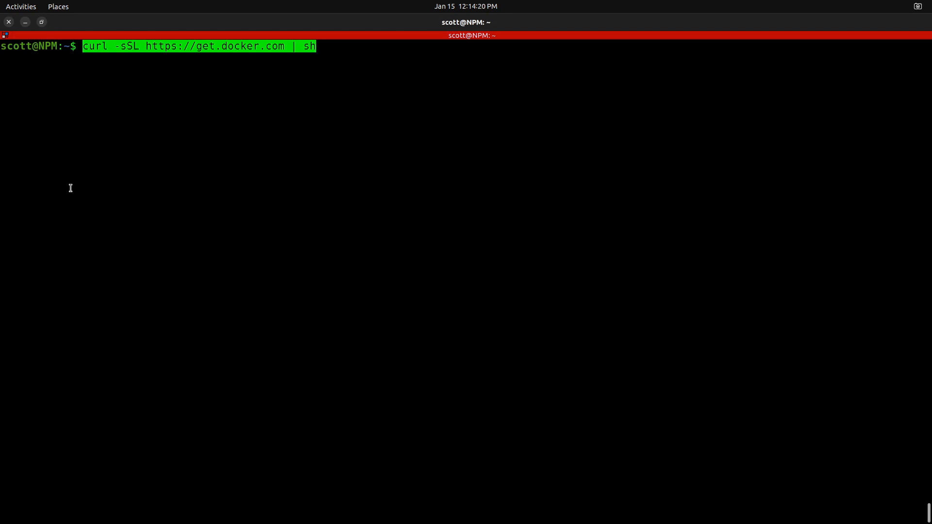
{"action": "key", "text": "Return"}
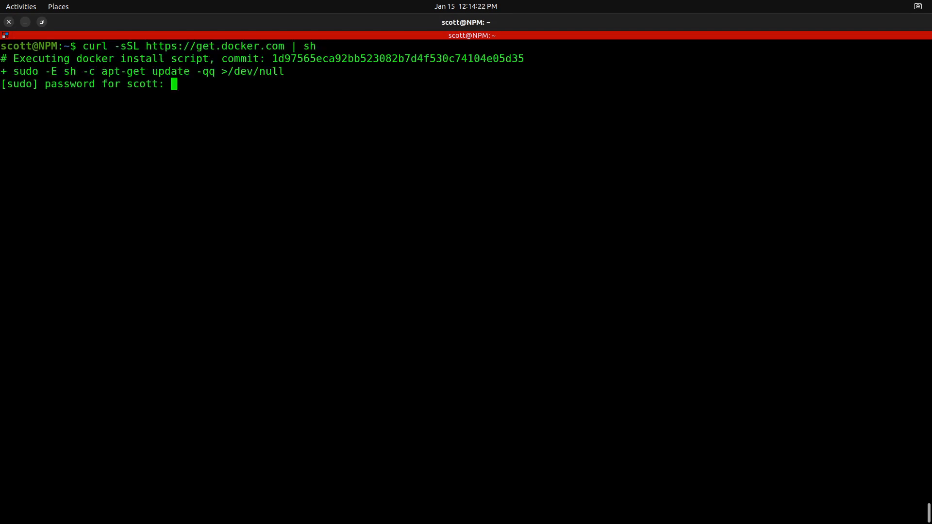
{"action": "key", "text": "Return"}
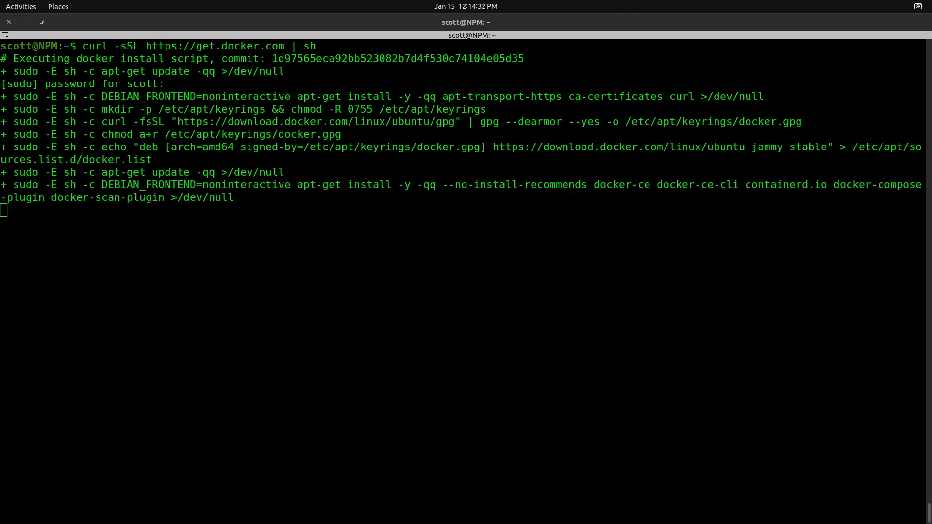
{"action": "left_click", "coordinate": [22, 257]}
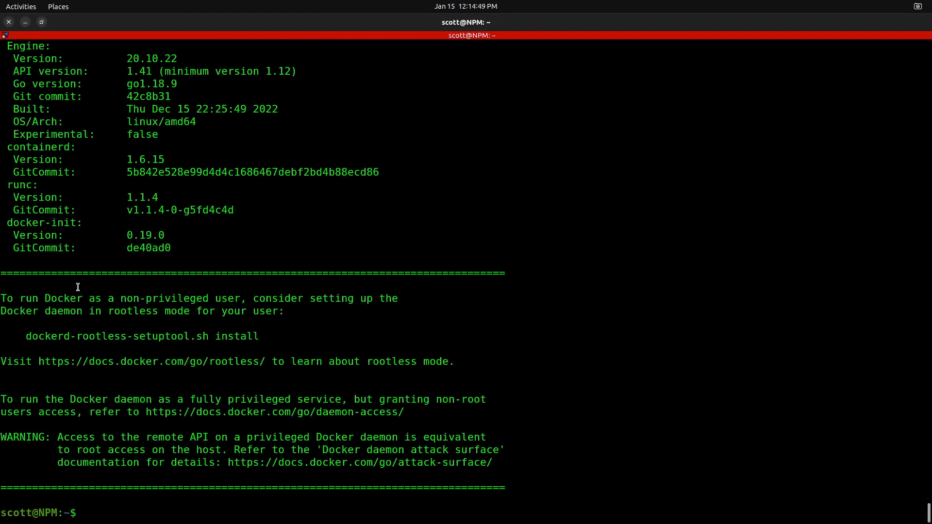
{"action": "key", "text": "ctrl+l"}
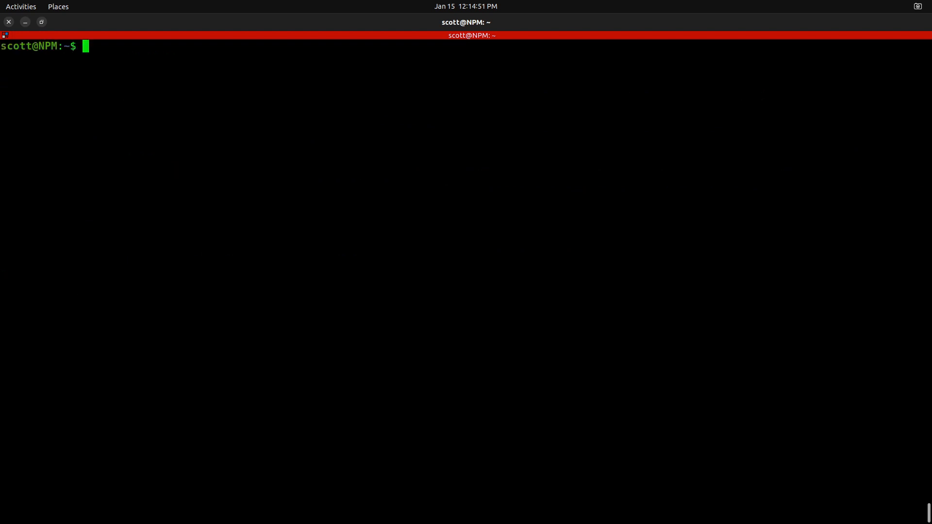
- Install the docker-compose package with sudo apt install, accepting the installation, and clear the terminal
{"action": "type", "text": "sudo apt install docker-compose"}
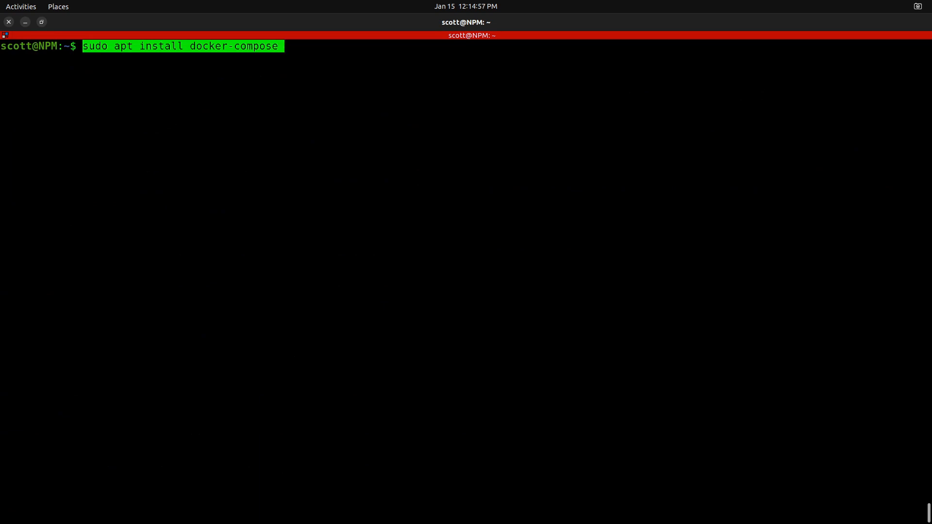
{"action": "key", "text": "Return"}
{"action": "type", "text": "Y"}
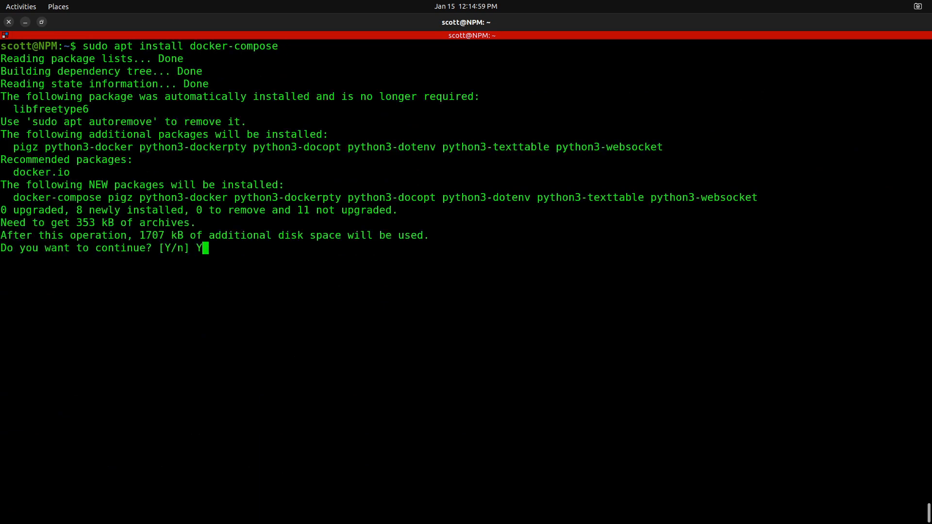
{"action": "key", "text": "Return"}
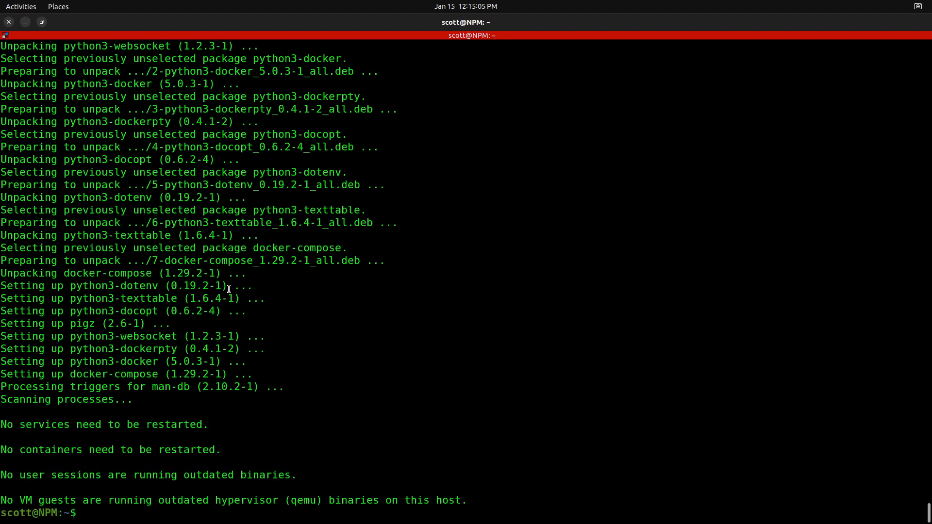
{"action": "key", "text": "ctrl+l"}
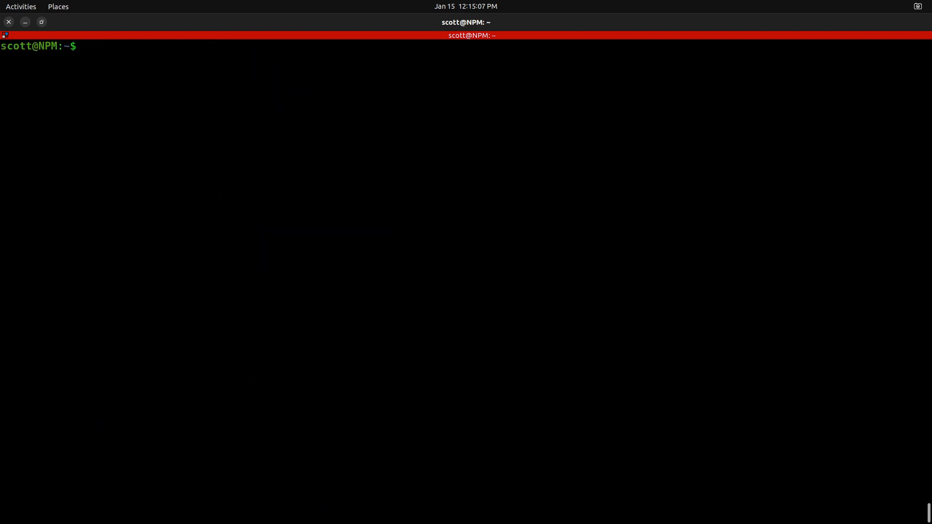
- Add the new user account to the docker group with sudo usermod -aG
{"action": "type", "text": "sudo usemod -"}
{"action": "key", "text": "BackSpace"}
{"action": "key", "text": "BackSpace"}
{"action": "key", "text": "BackSpace"}
{"action": "key", "text": "BackSpace"}
{"action": "key", "text": "BackSpace"}
{"action": "type", "text": "rmod -aG docker scott"}
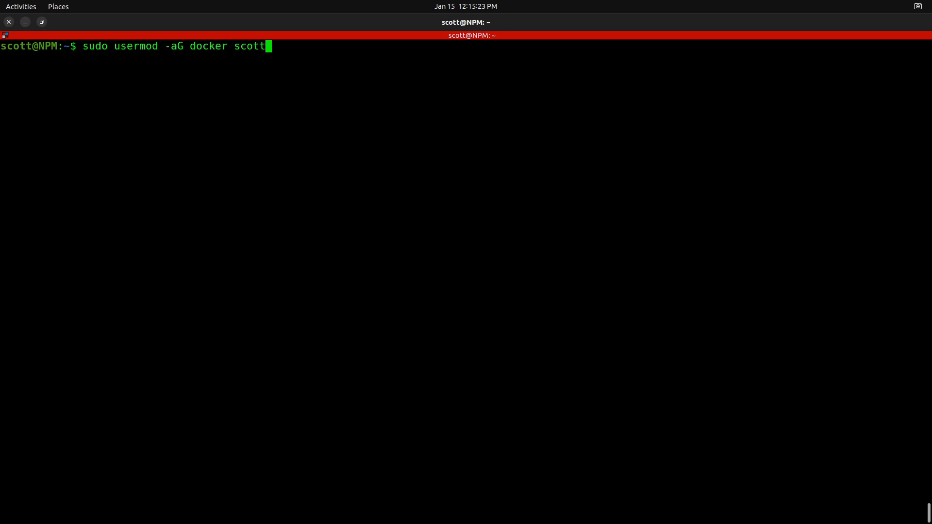
{"action": "key", "text": "Return"}
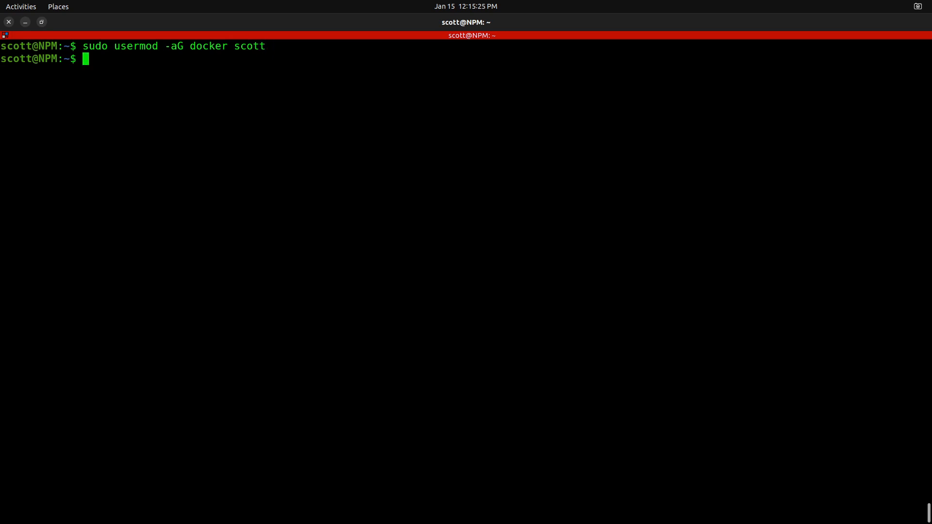
- Activate the docker group for the current session with newgrp and list the user's groups
{"action": "type", "text": "newgrp docker"}
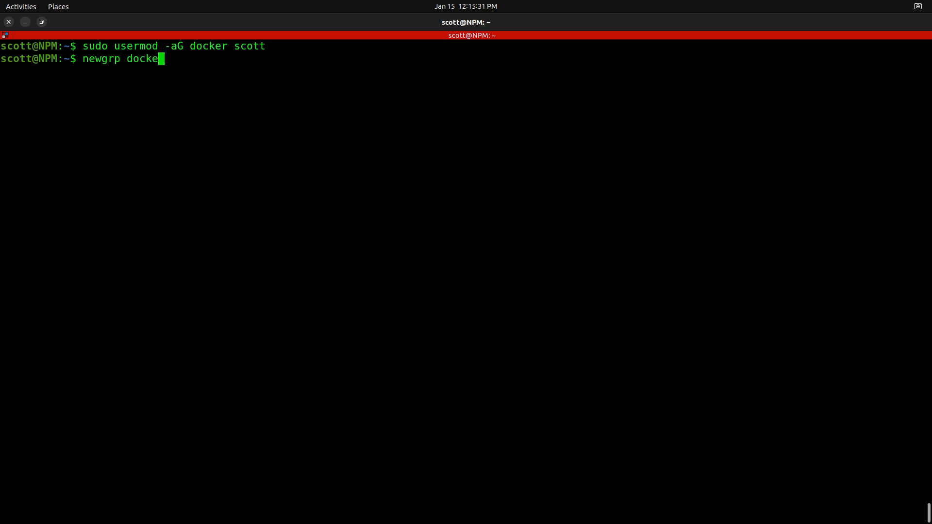
{"action": "key", "text": "Return"}
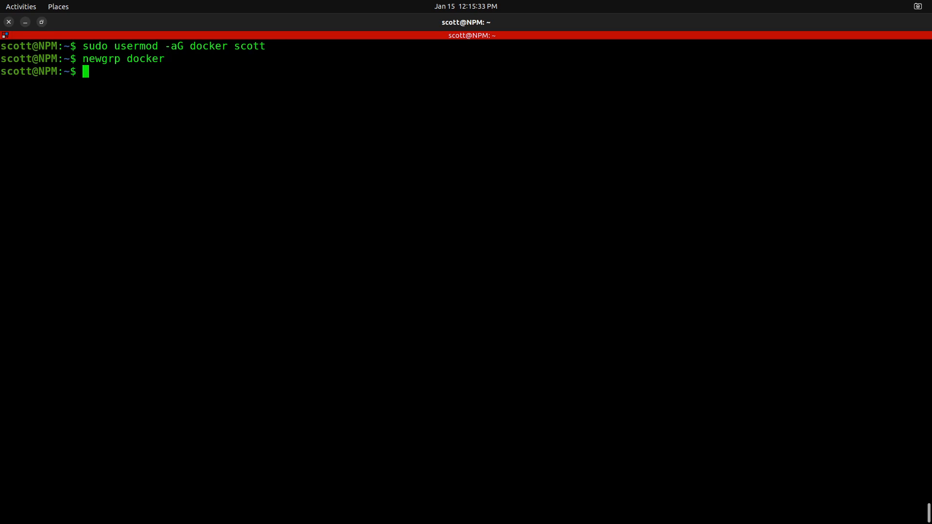
{"action": "type", "text": "groups"}
{"action": "key", "text": "Return"}
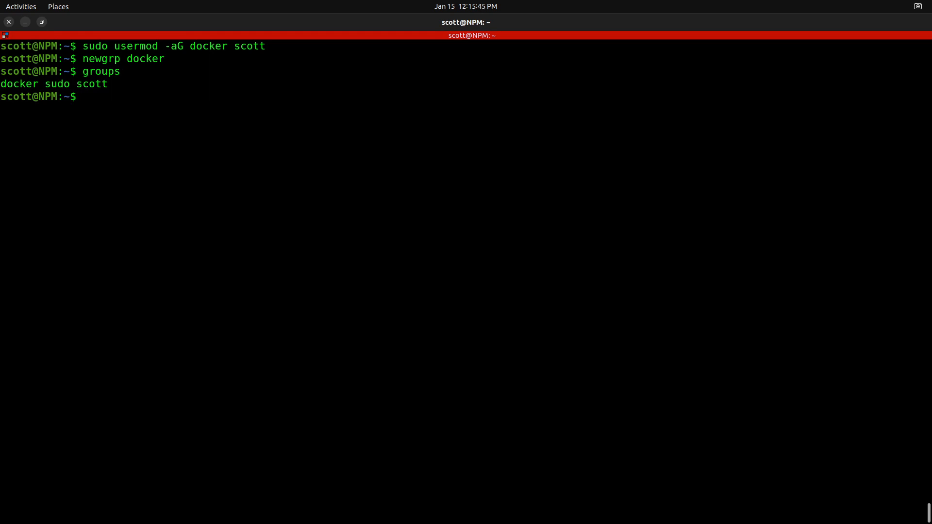
- Create a directory named NPM in the home folder and change into it
{"action": "type", "text": "mkdir NPM"}
{"action": "key", "text": "Return"}
{"action": "type", "text": "cd "}
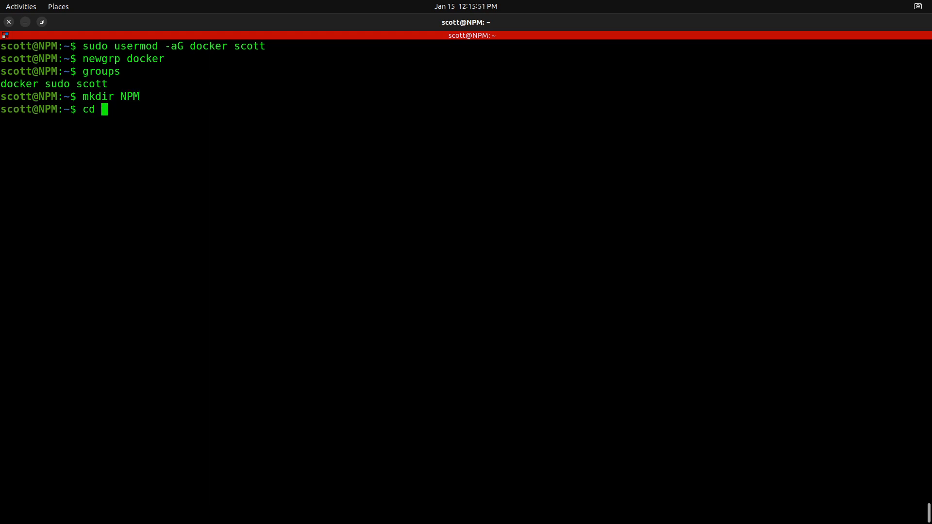
{"action": "type", "text": "NPM"}
{"action": "key", "text": "Return"}
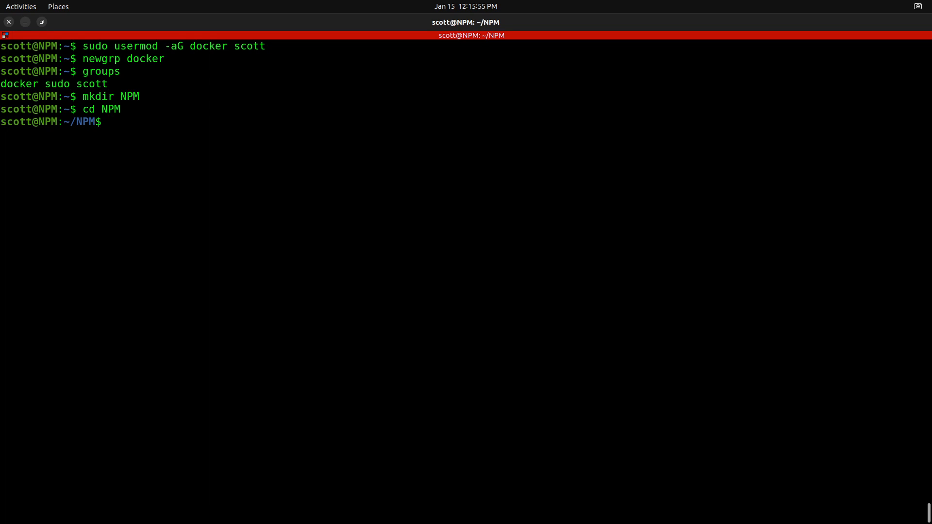
- Create a new file named docker-compose.yml in the NPM directory with the nano editor
{"action": "type", "text": "nano docker-com"}
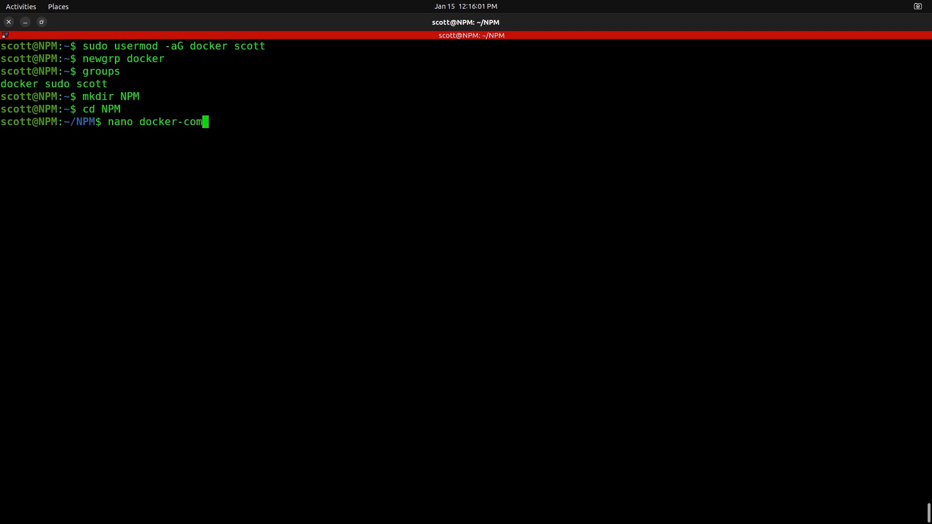
{"action": "type", "text": "pose.yml"}
{"action": "key", "text": "Return"}
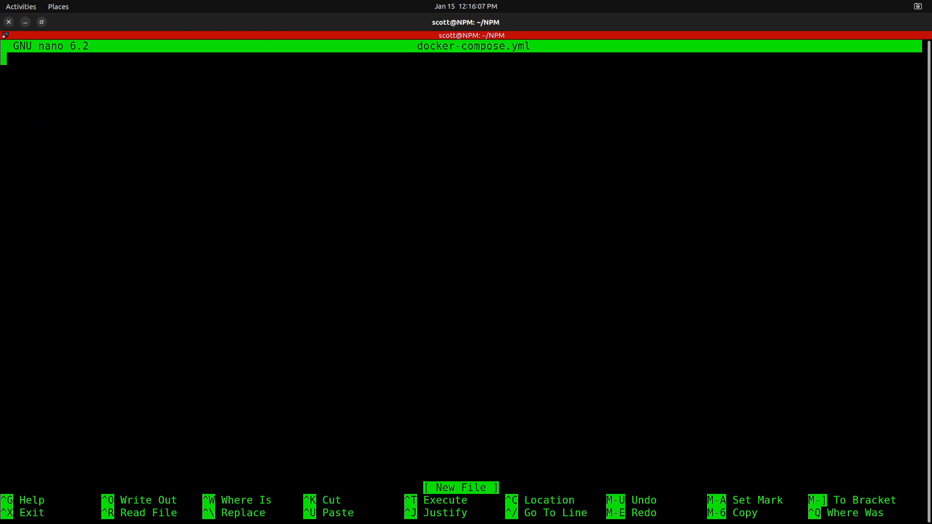
- Paste the copied jc21/nginx-proxy-manager:latest compose configuration with ports 80, 81 and 443 into docker-compose.yml, save it and exit nano
{"action": "key", "text": "alt+Tab"}
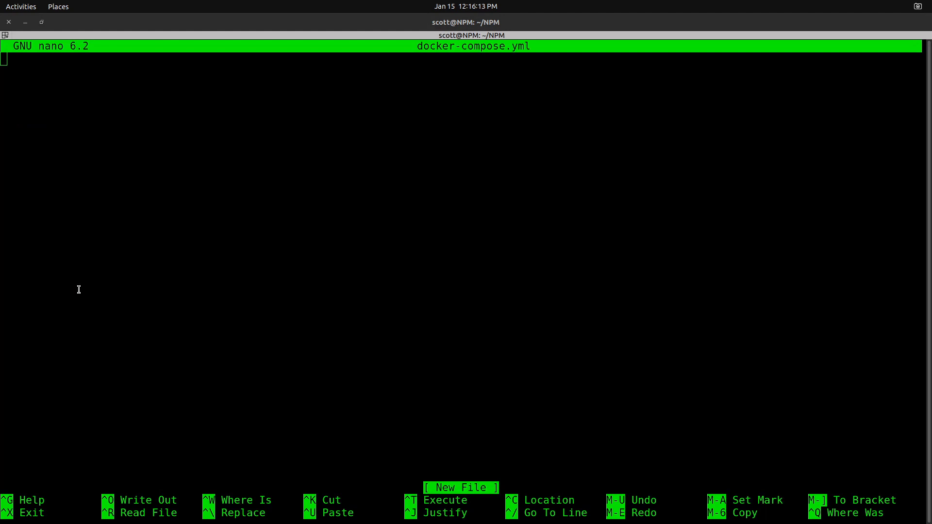
{"action": "key", "text": "alt+Tab"}
{"action": "type", "text": "version: '3' services:   app:     image: 'jc21/nginx-proxy-manager:latest'     restart: unless-stopped     ports:       - '80:80'       - '81:81'       - '443:443'     volumes:       - ./data:/data       - ./letsencrypt:/etc/letsencrypt"}
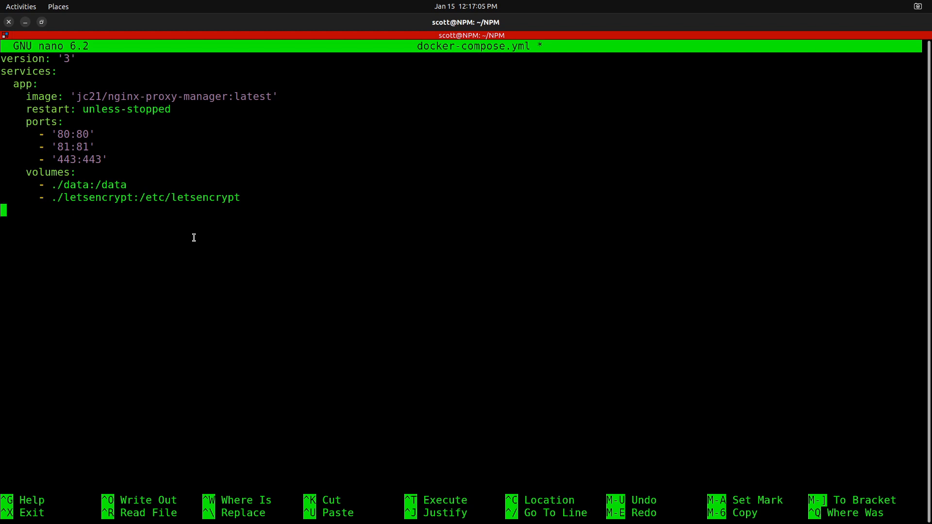
{"action": "key", "text": "ctrl+x"}
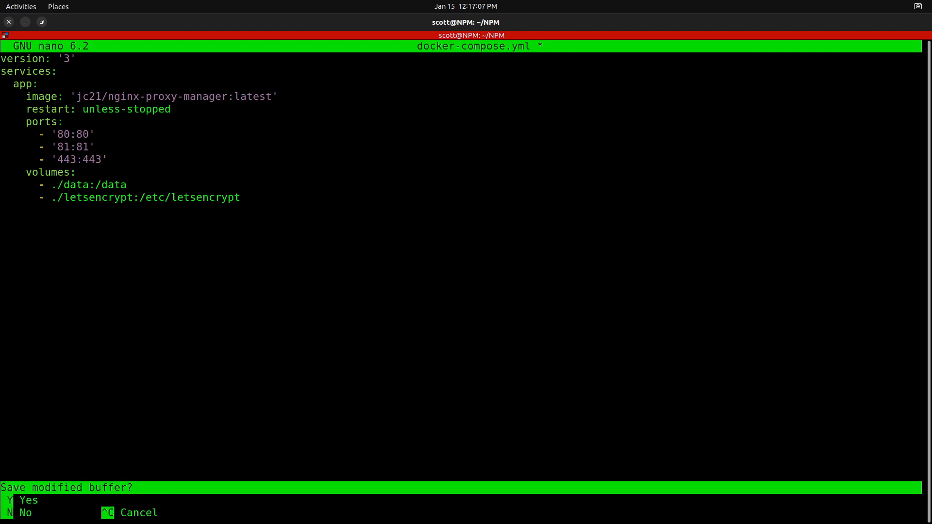
{"action": "key", "text": "y"}
{"action": "key", "text": "Return"}
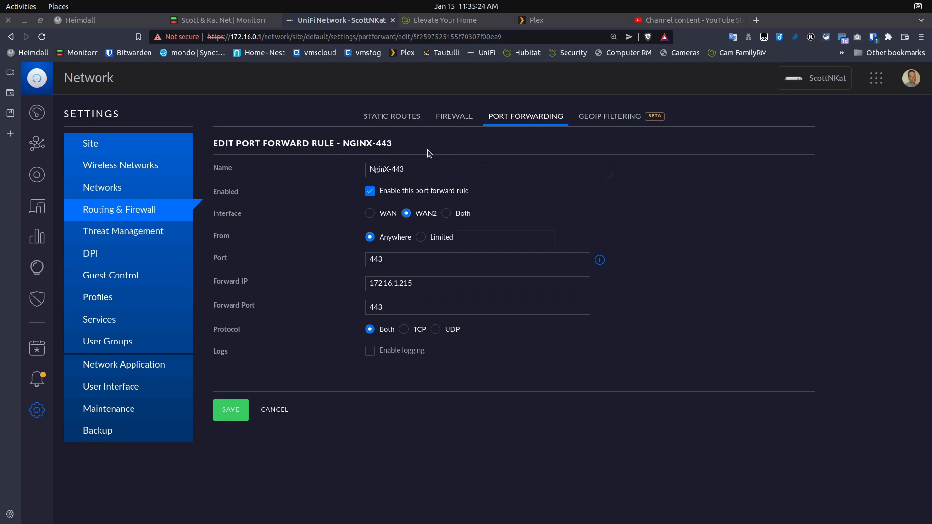
- In UniFi Network, review the NginX-443 port forward rule's name, port and forward port, and leave it without saving
{"action": "left_click", "coordinate": [379, 173]}
{"action": "left_click", "coordinate": [385, 265]}
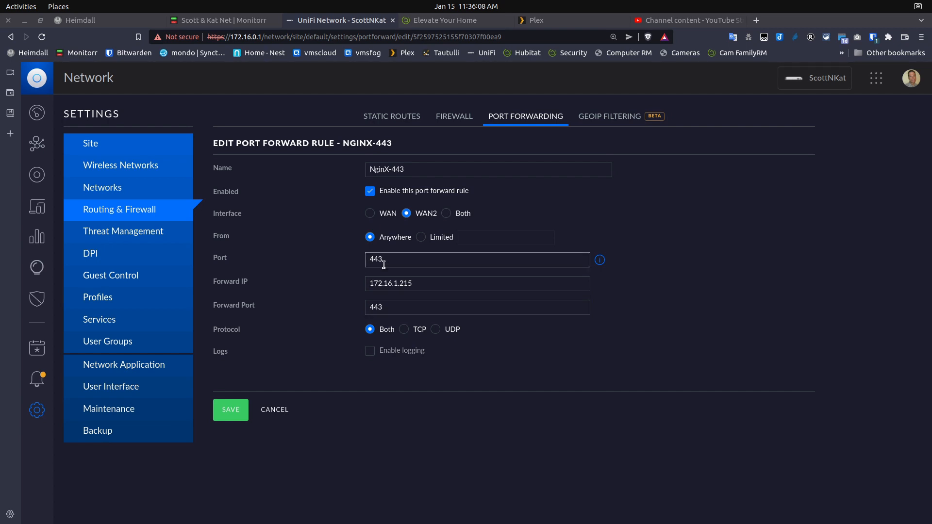
{"action": "double_click", "coordinate": [380, 306]}
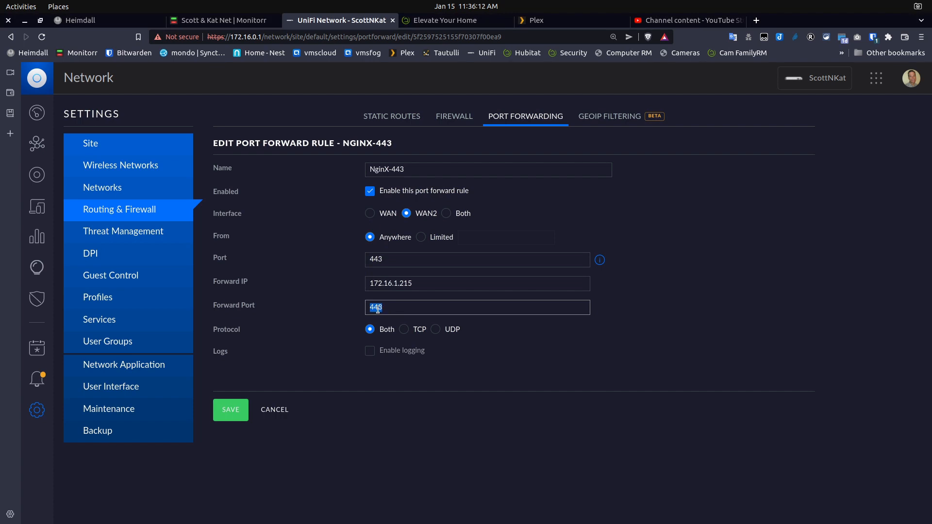
{"action": "left_click", "coordinate": [402, 306]}
{"action": "left_click", "coordinate": [278, 409]}
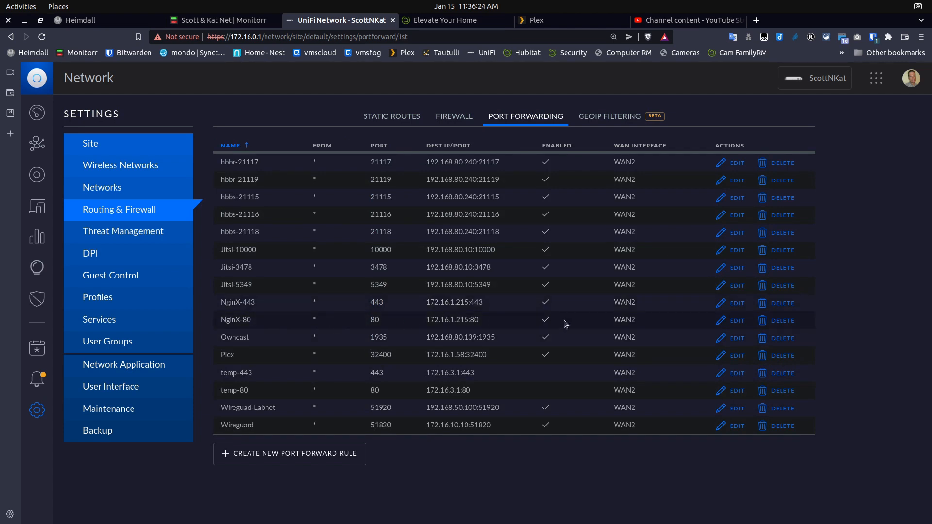
- Open the NginX-80 port forward rule and examine its port and forward port
{"action": "left_click", "coordinate": [737, 321]}
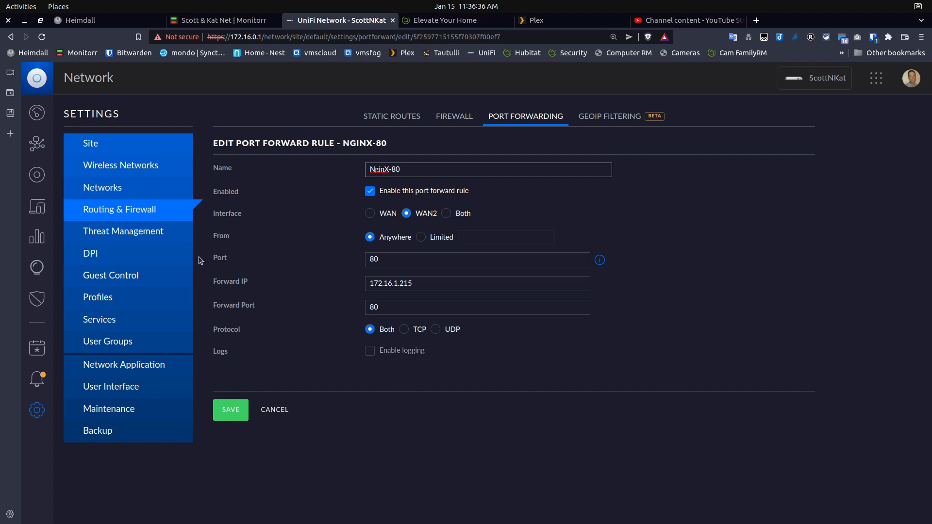
{"action": "left_click", "coordinate": [378, 265]}
{"action": "left_click_drag", "start_coordinate": [391, 306], "coordinate": [365, 303]}
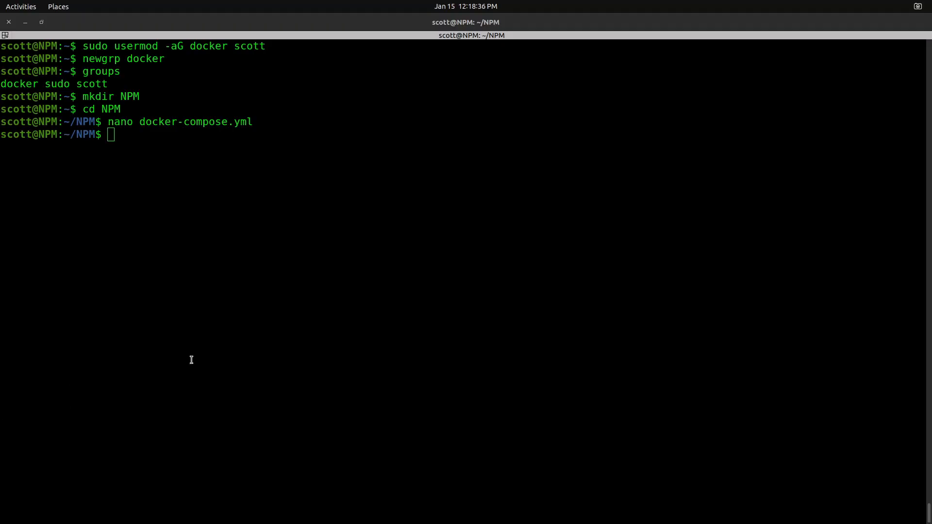
- In the container's terminal, run docker compose up -d && docker compose logs -f to deploy the stack and follow its logs
{"action": "left_click", "coordinate": [191, 359]}
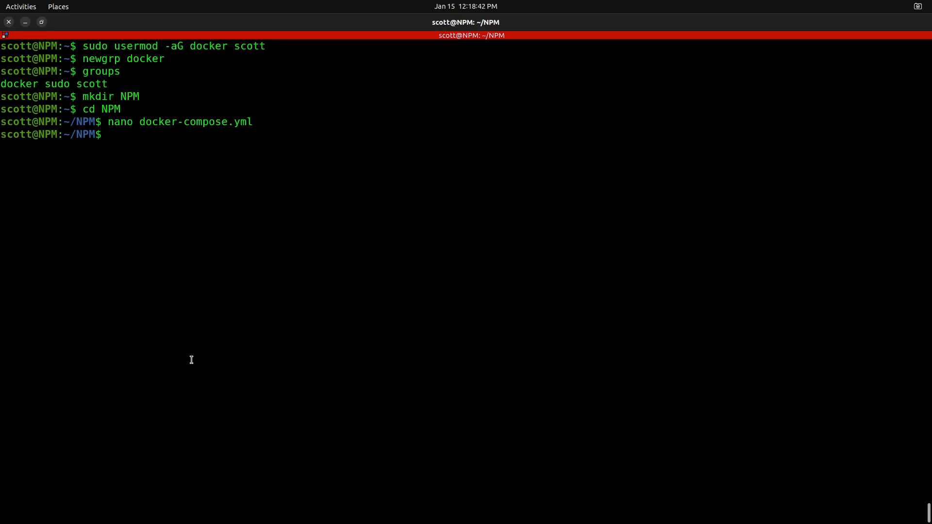
{"action": "type", "text": "docker compose u"}
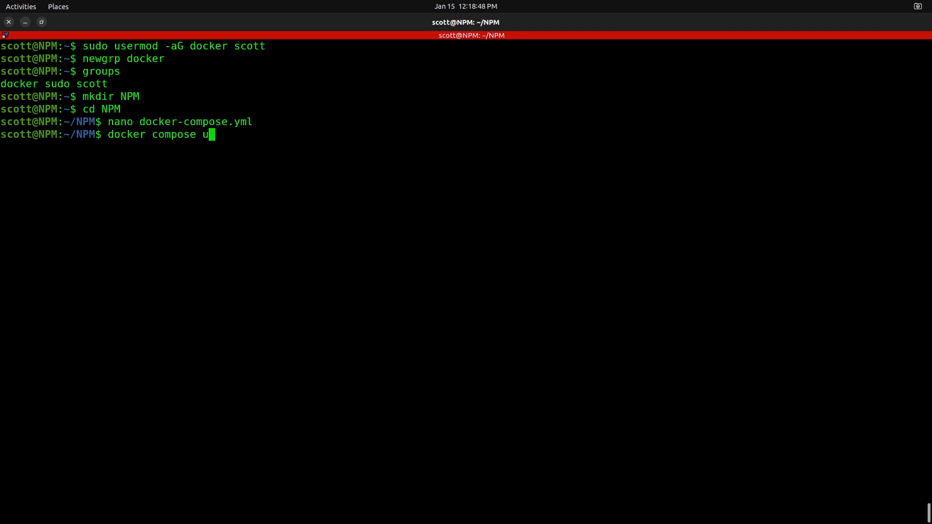
{"action": "type", "text": "p -d && docker"}
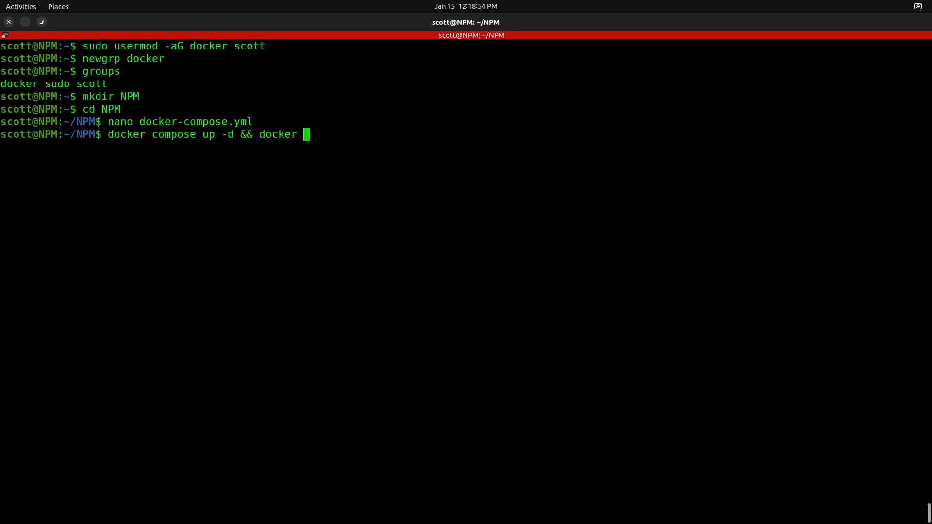
{"action": "type", "text": " compose logs -f"}
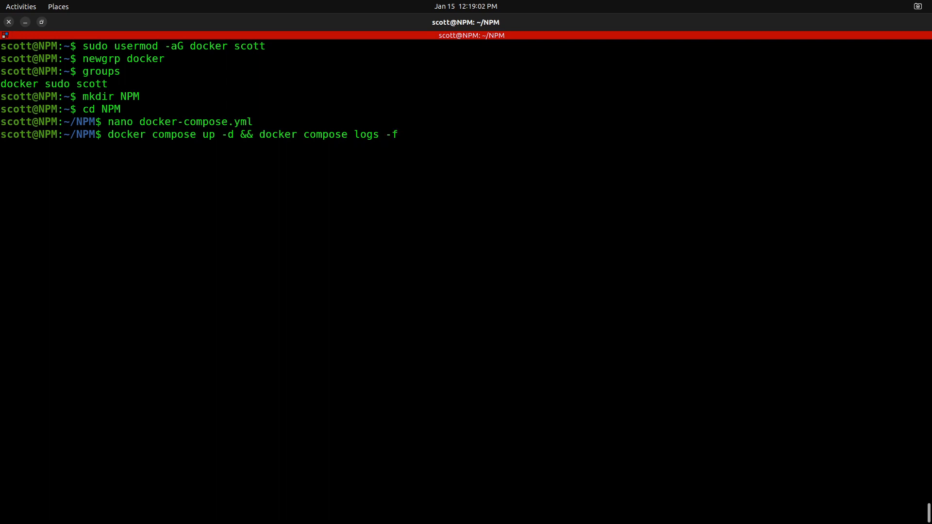
{"action": "key", "text": "Return"}
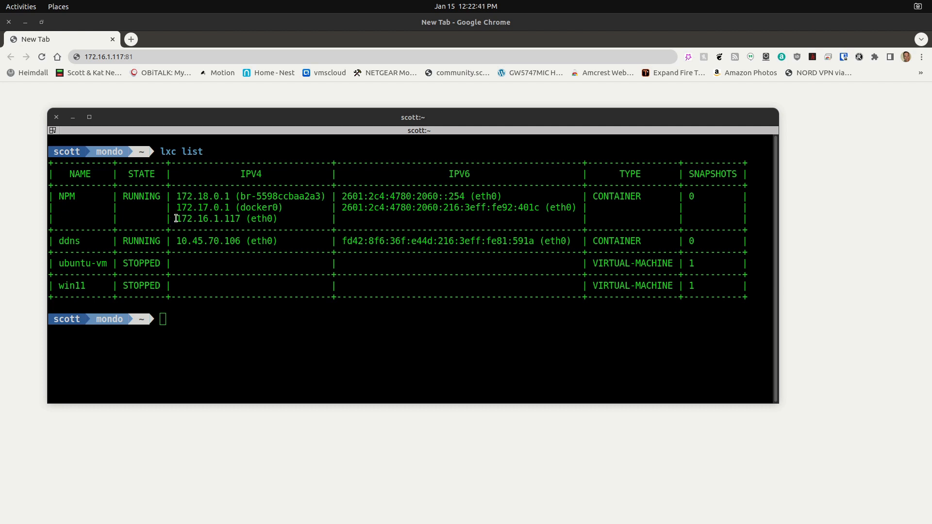
- Check the NPM container's eth0 IPv4 address in the lxc list output and move the terminal away from the browser
{"action": "left_click_drag", "start_coordinate": [177, 221], "coordinate": [239, 223]}
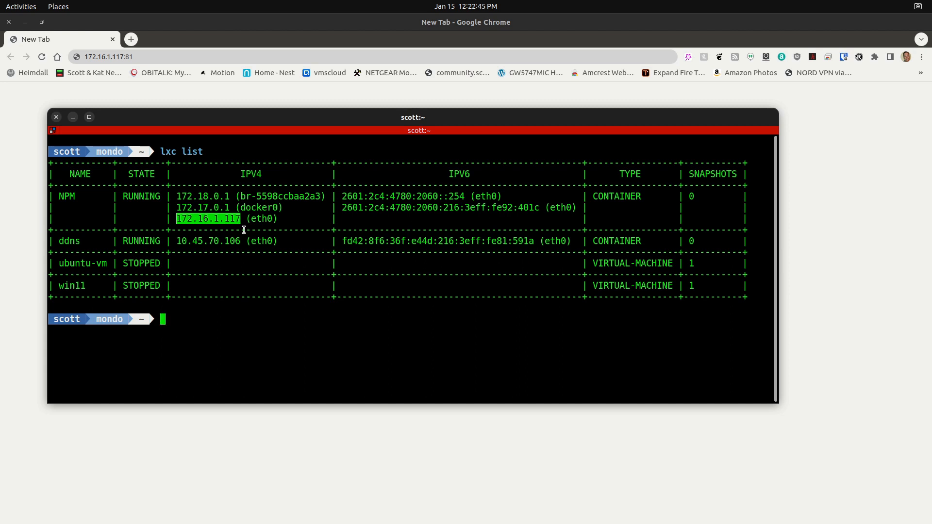
{"action": "left_click", "coordinate": [244, 230]}
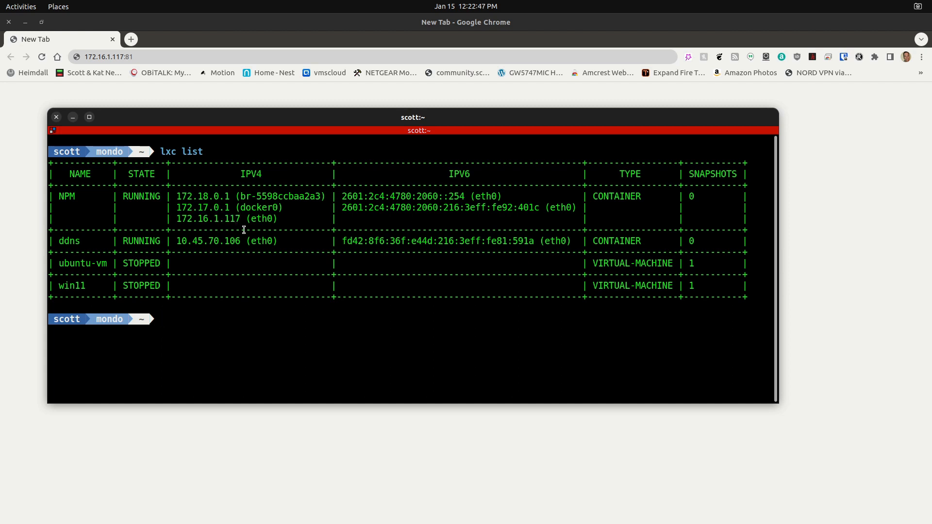
{"action": "left_click_drag", "start_coordinate": [212, 116], "coordinate": [0, 96]}
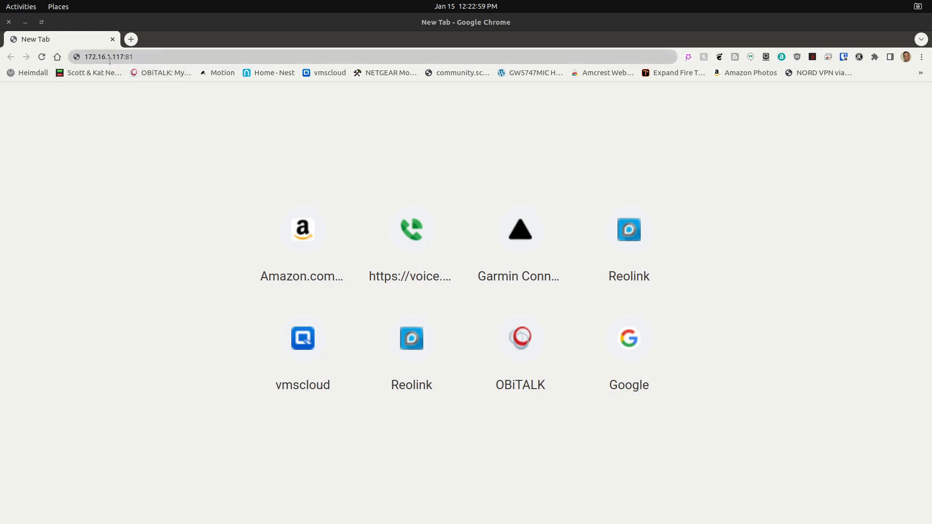
- Load 172.16.1.117:81 in Chrome to reach the Nginx Proxy Manager login page
{"action": "left_click", "coordinate": [142, 57]}
{"action": "left_click", "coordinate": [141, 58]}
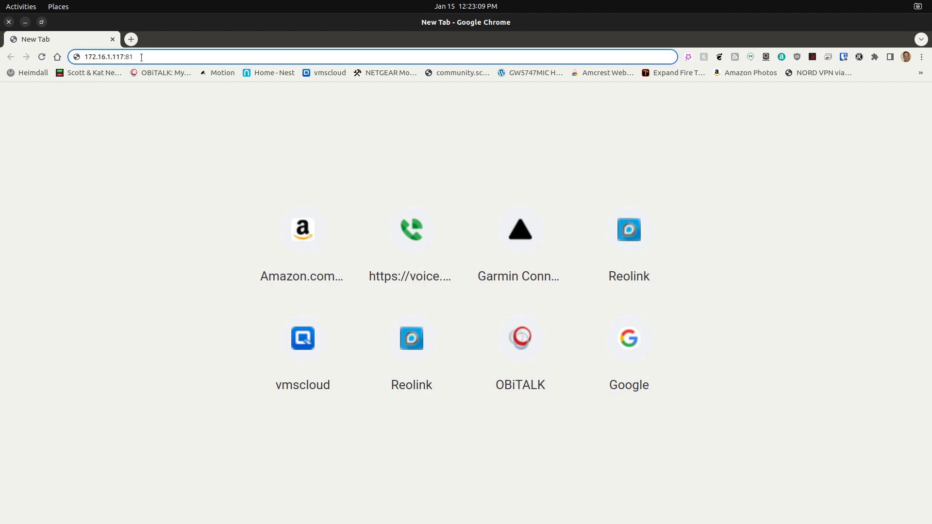
{"action": "key", "text": "Return"}
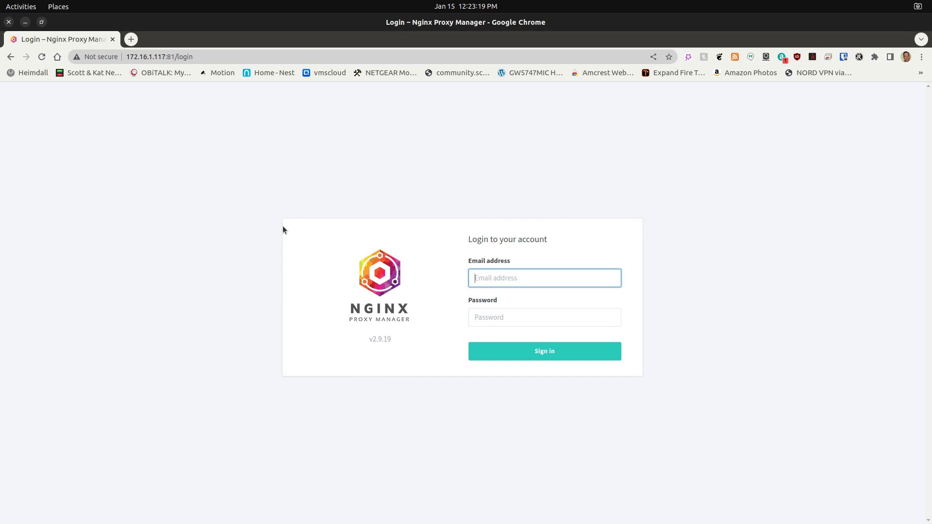
- Sign in to Nginx Proxy Manager with the default admin e-mail and password, and dismiss the Bitwarden offer to remember the password
{"action": "type", "text": "admin@"}
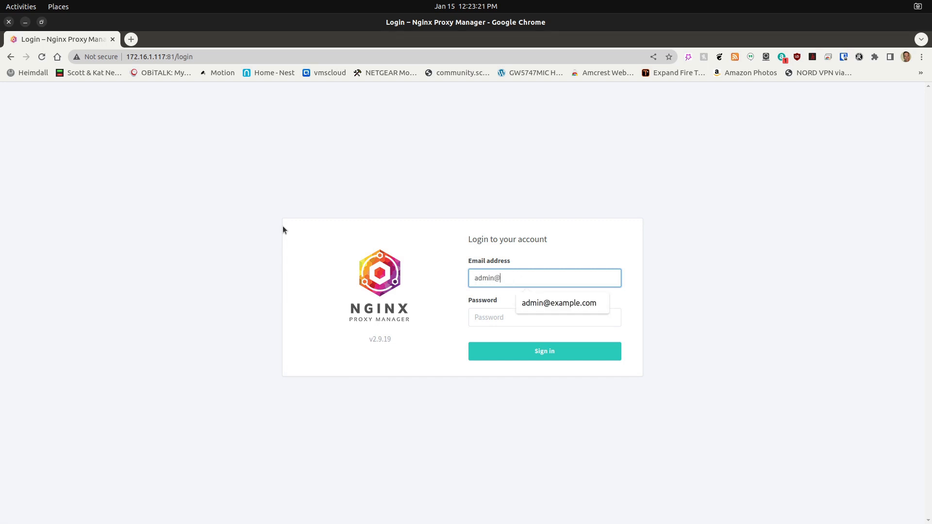
{"action": "type", "text": "example.com"}
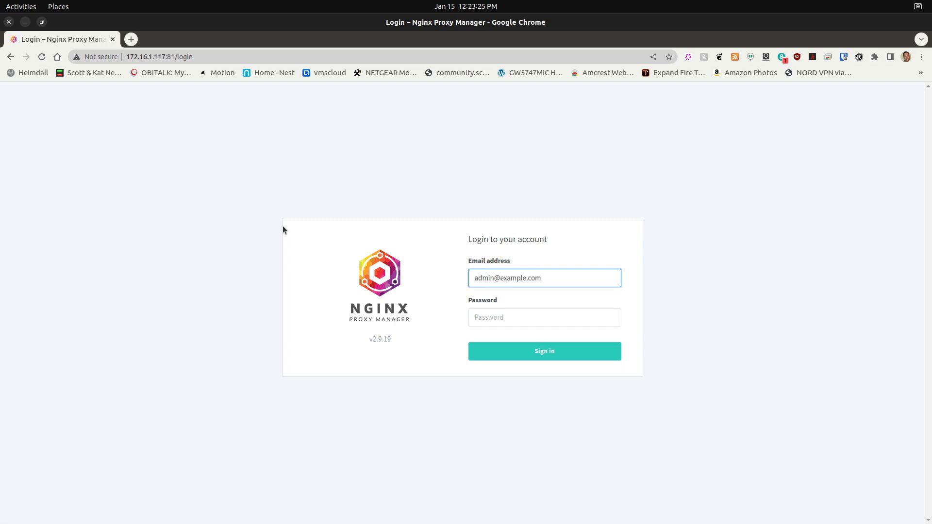
{"action": "key", "text": "Tab"}
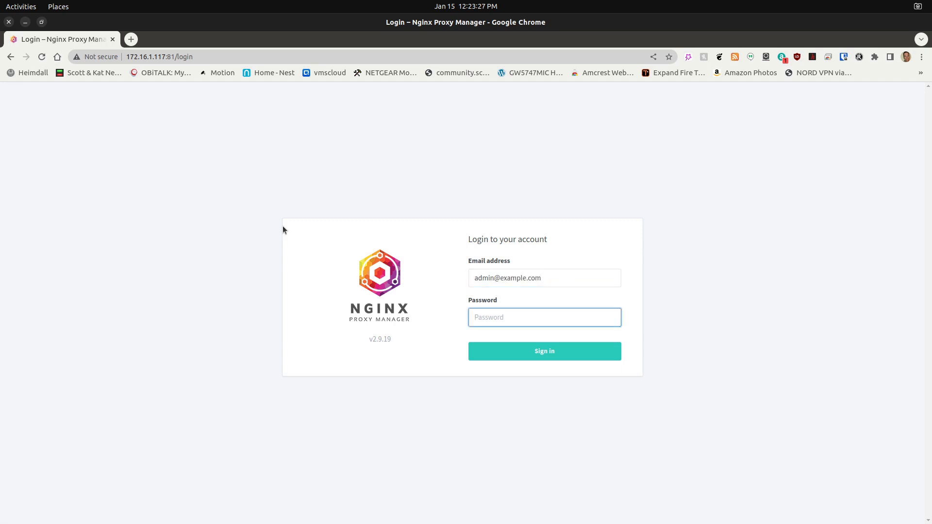
{"action": "type", "text": "***"}
{"action": "left_click", "coordinate": [499, 355]}
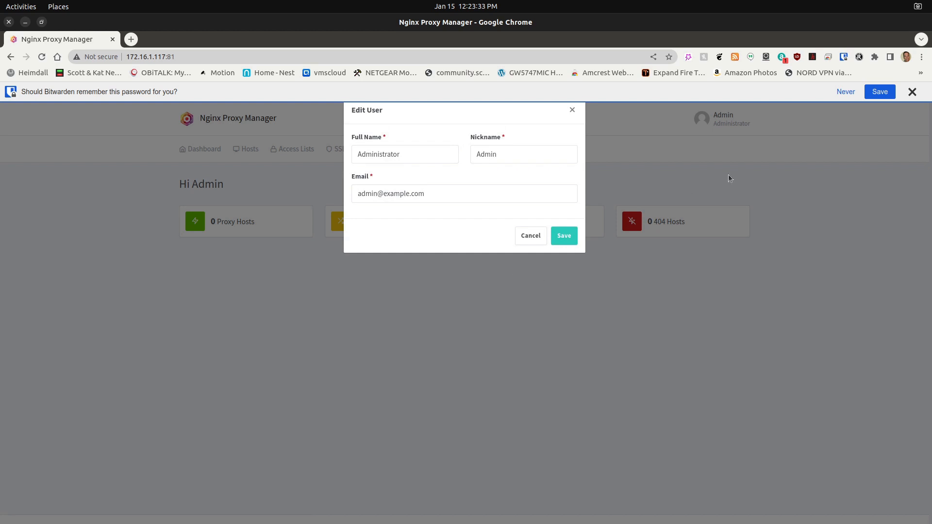
{"action": "left_click", "coordinate": [912, 91]}
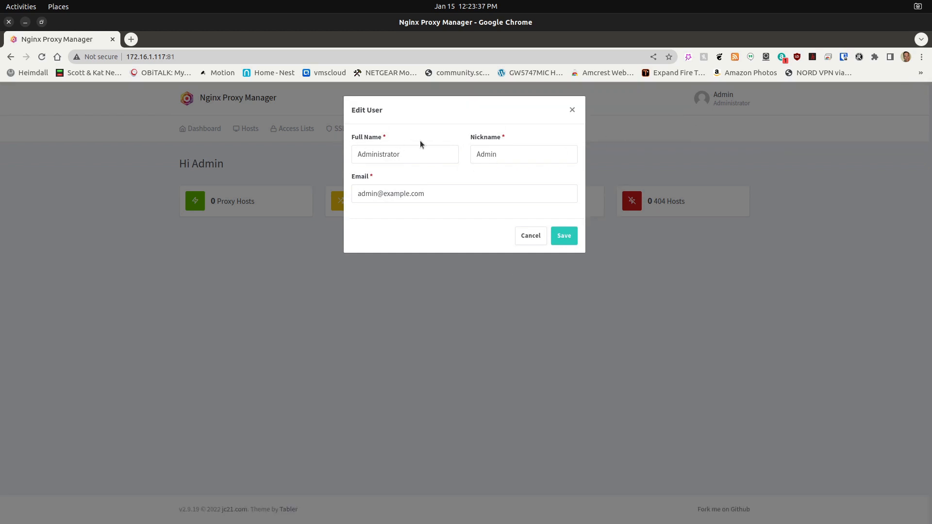
- Replace the administrator's full name, nickname and e-mail with the user's own details and save the profile
{"action": "left_click", "coordinate": [419, 155]}
{"action": "left_click_drag", "start_coordinate": [400, 146], "coordinate": [334, 146]}
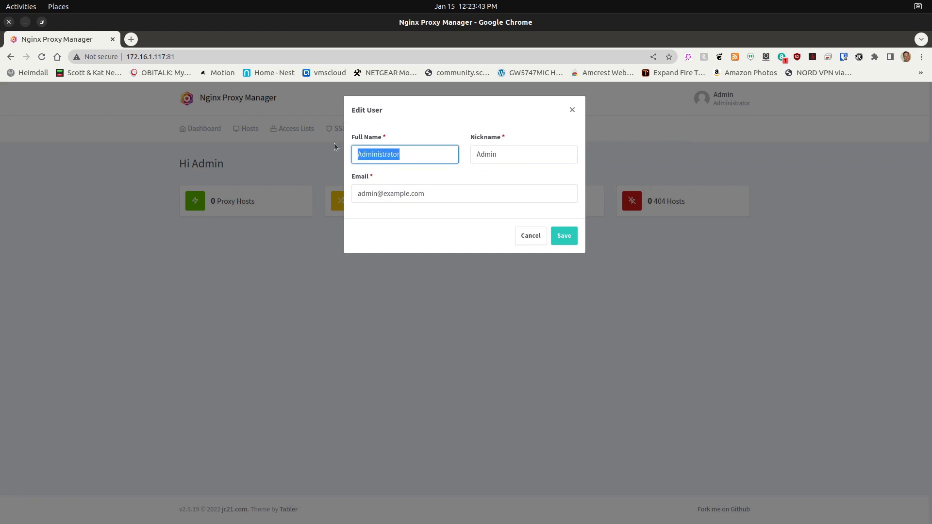
{"action": "type", "text": "scott"}
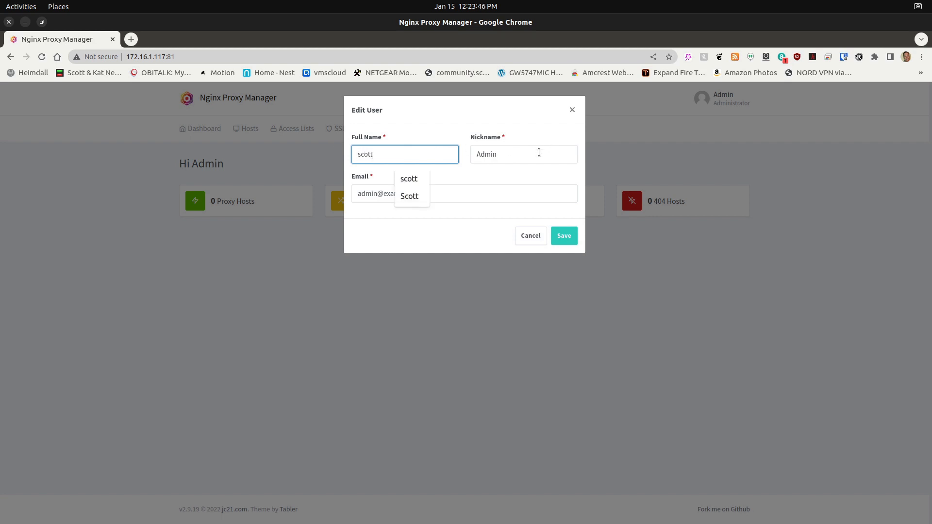
{"action": "left_click_drag", "start_coordinate": [536, 153], "coordinate": [460, 147]}
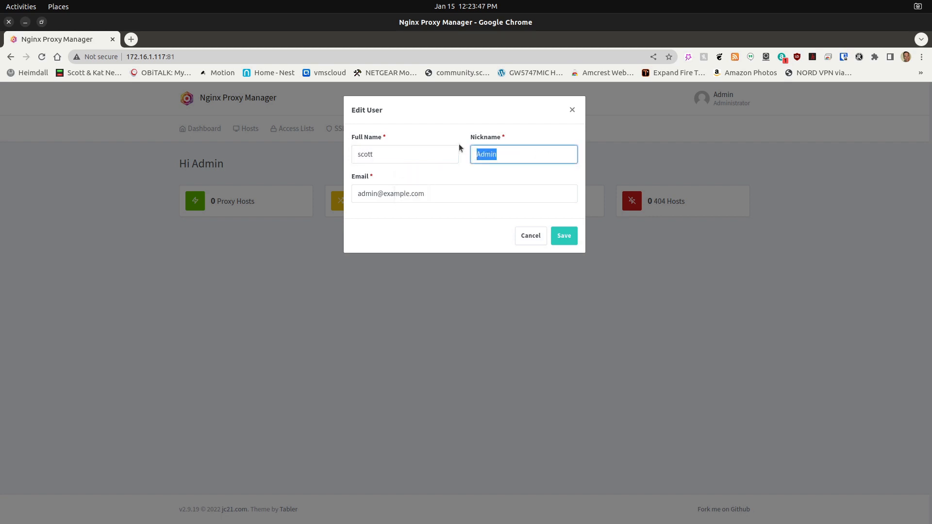
{"action": "type", "text": "scott"}
{"action": "left_click_drag", "start_coordinate": [430, 195], "coordinate": [334, 187]}
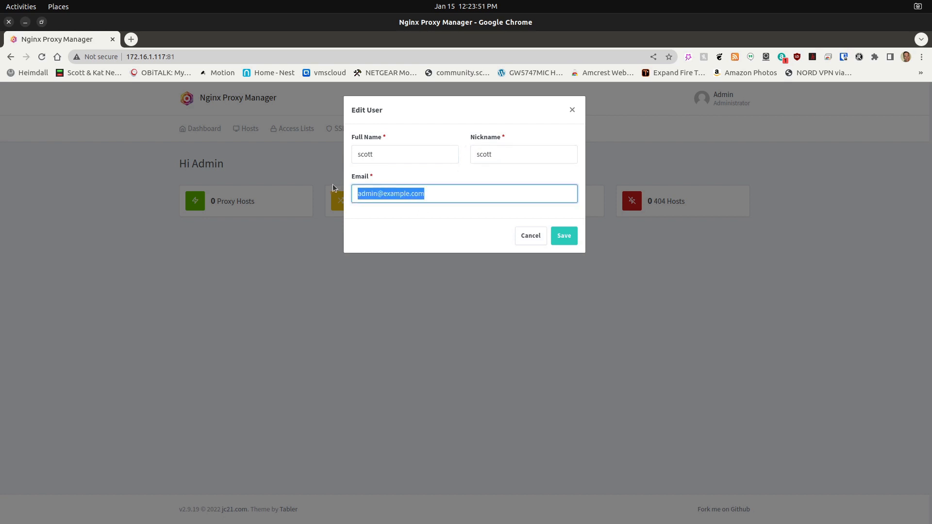
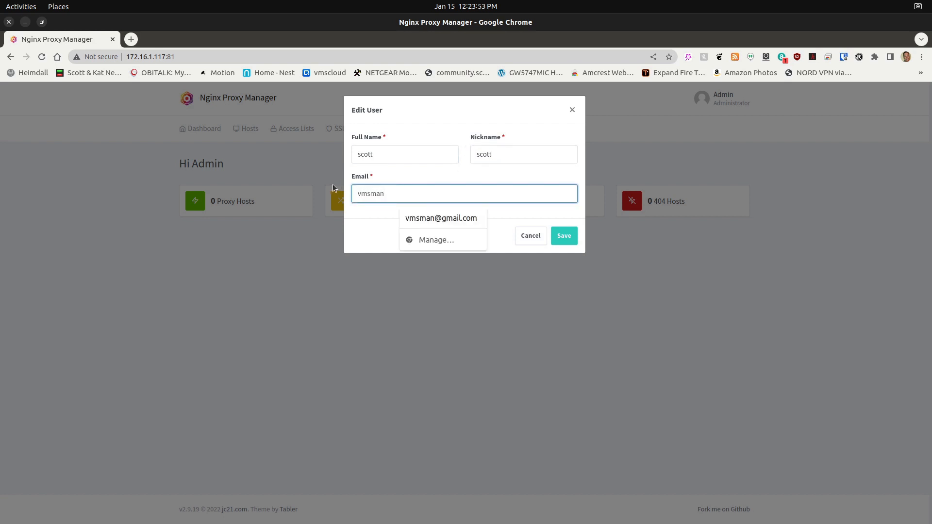
{"action": "left_click", "coordinate": [571, 236]}
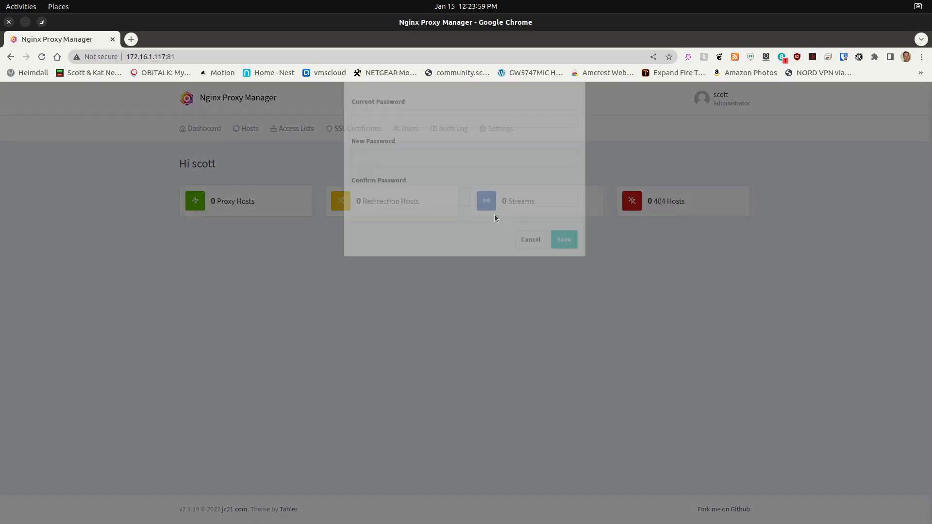
- Enter the current password, enter and confirm a new account password, and save the password change
{"action": "left_click", "coordinate": [379, 153]}
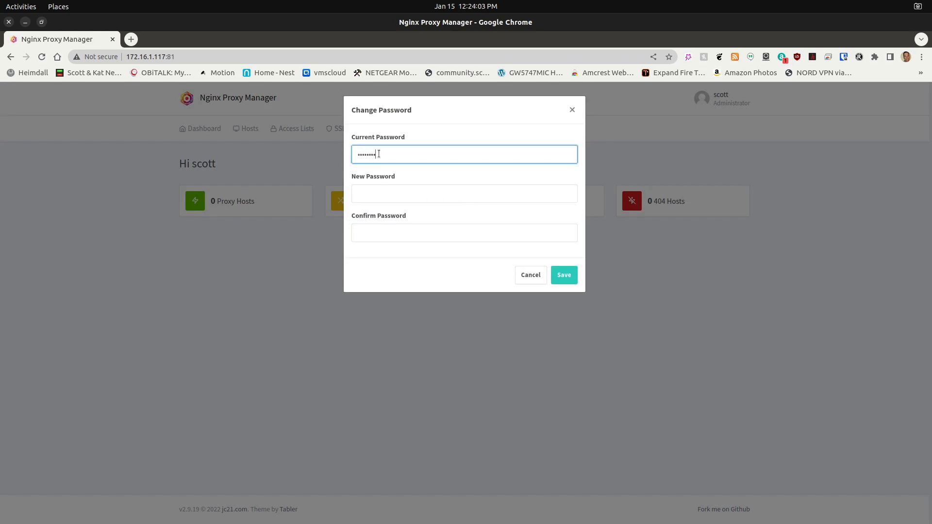
{"action": "key", "text": "Tab"}
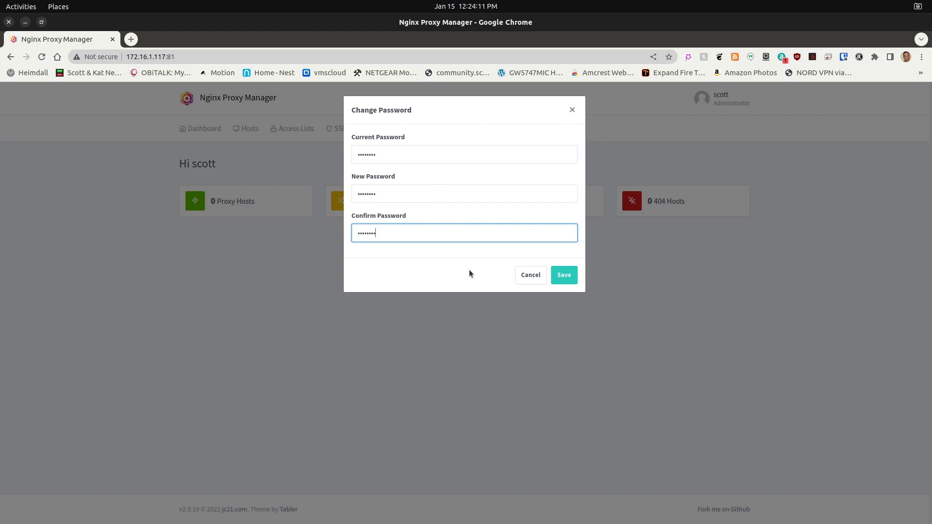
{"action": "left_click", "coordinate": [561, 276]}
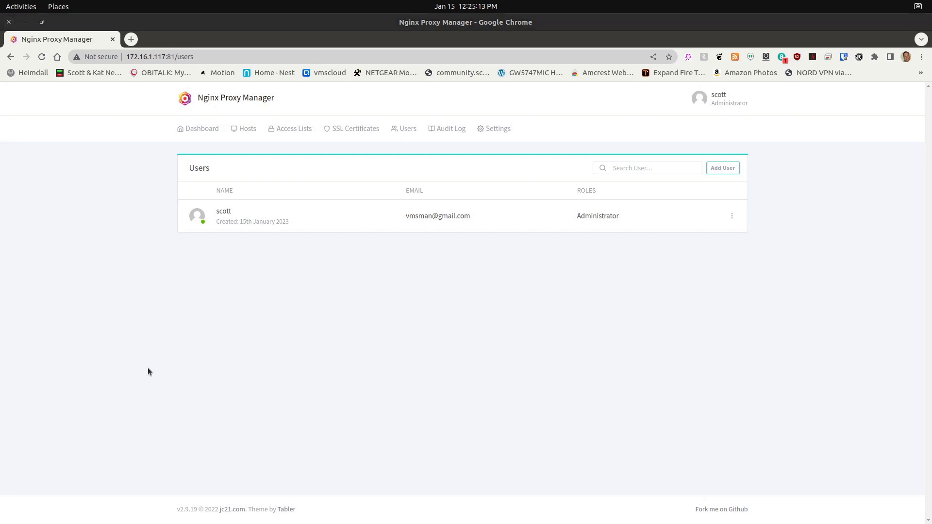
- Go from the dashboard to the Proxy Hosts list, enlarge the page, and open a new proxy host form at its Domain Names field
{"action": "left_click", "coordinate": [198, 130]}
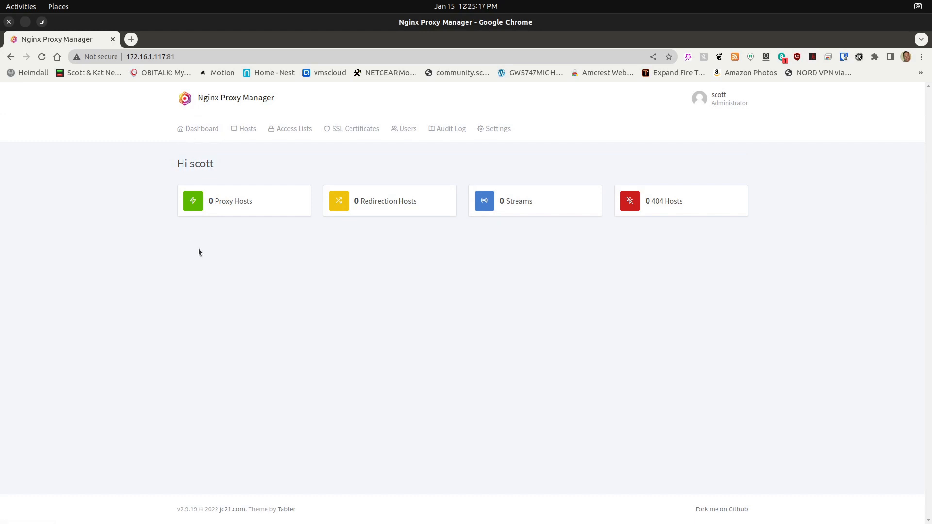
{"action": "key", "text": "ctrl+plus"}
{"action": "key", "text": "ctrl+plus"}
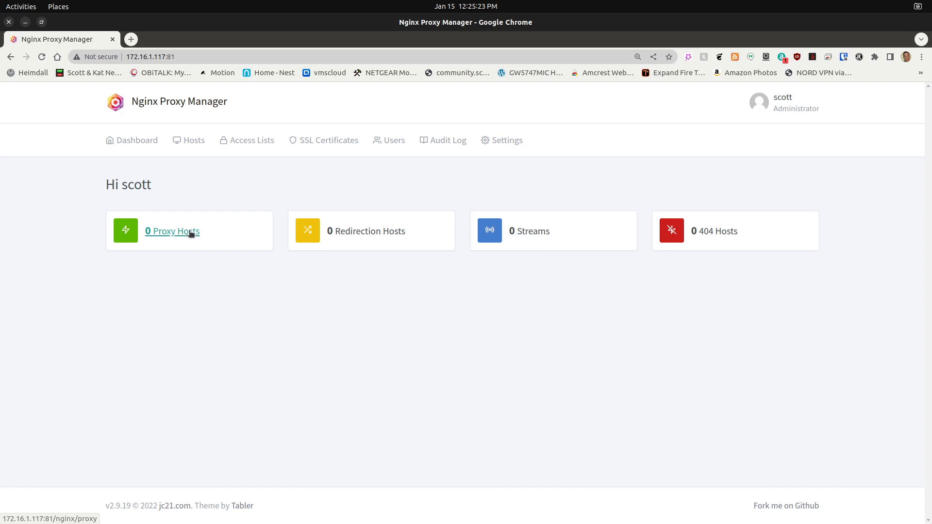
{"action": "left_click", "coordinate": [191, 233]}
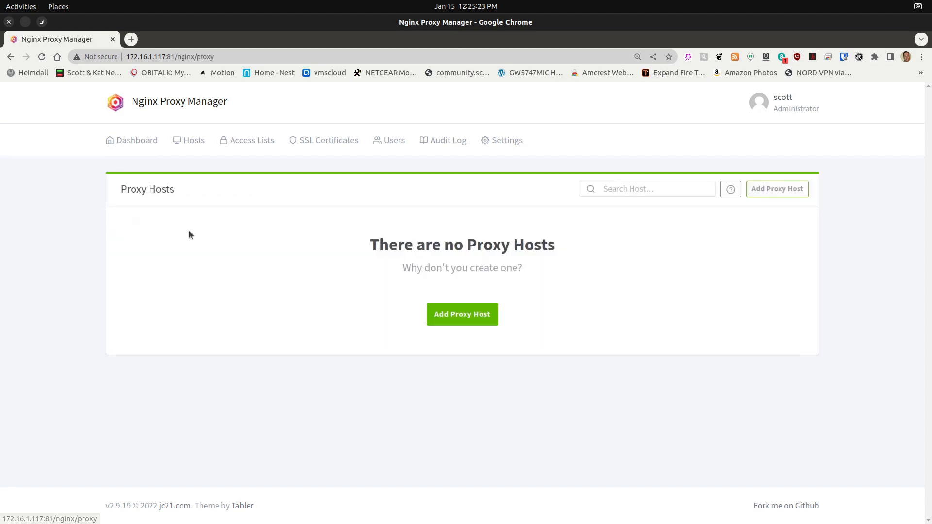
{"action": "left_click", "coordinate": [454, 315]}
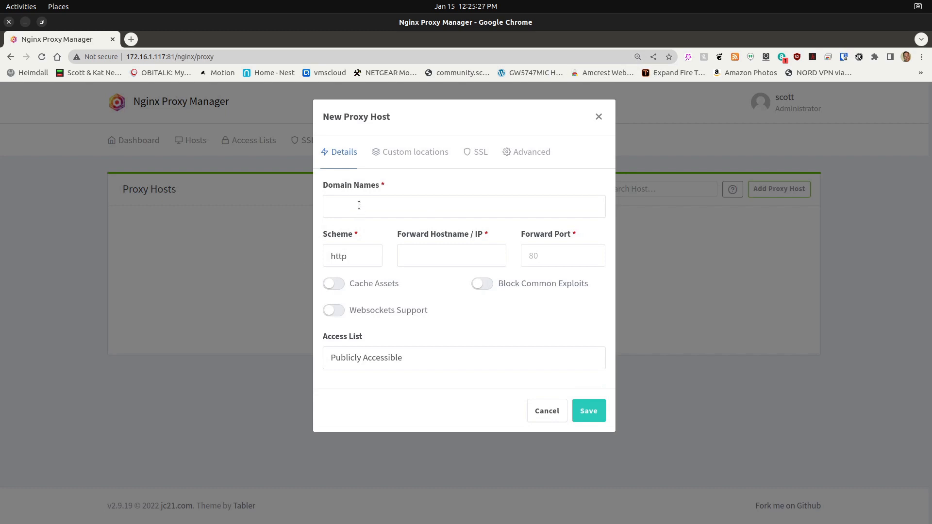
{"action": "left_click", "coordinate": [359, 205]}
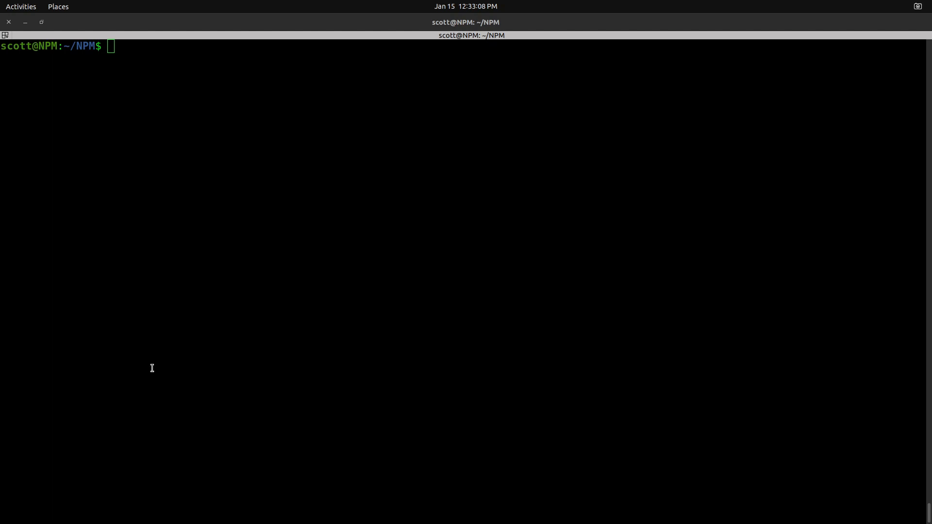
- Switch to the NPM container's terminal, list the contents of the NPM folder, and return to the home directory
{"action": "left_click", "coordinate": [153, 362]}
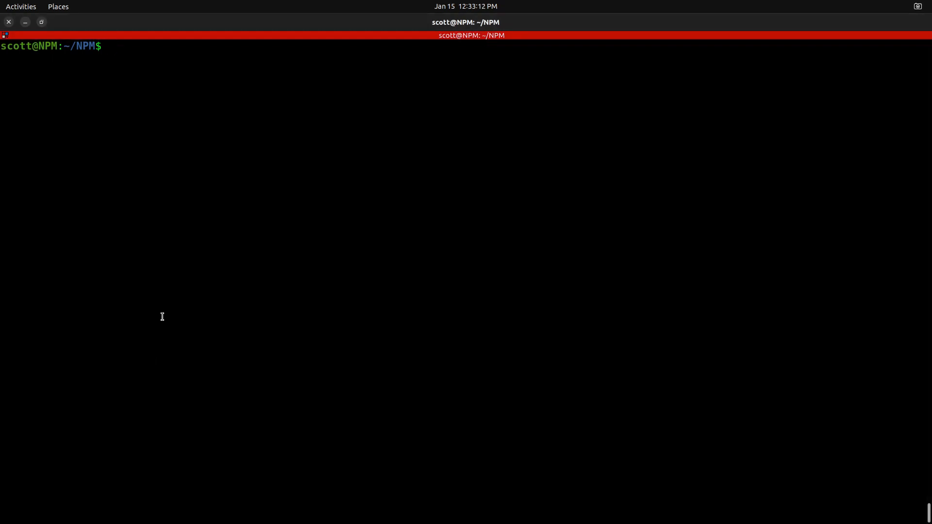
{"action": "type", "text": "ls"}
{"action": "key", "text": "Return"}
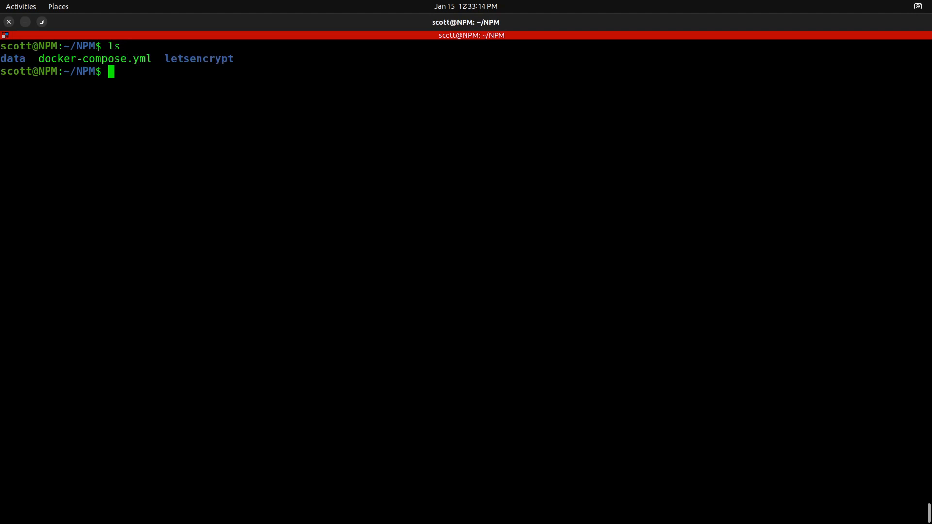
{"action": "key", "text": "Return"}
{"action": "type", "text": "cd"}
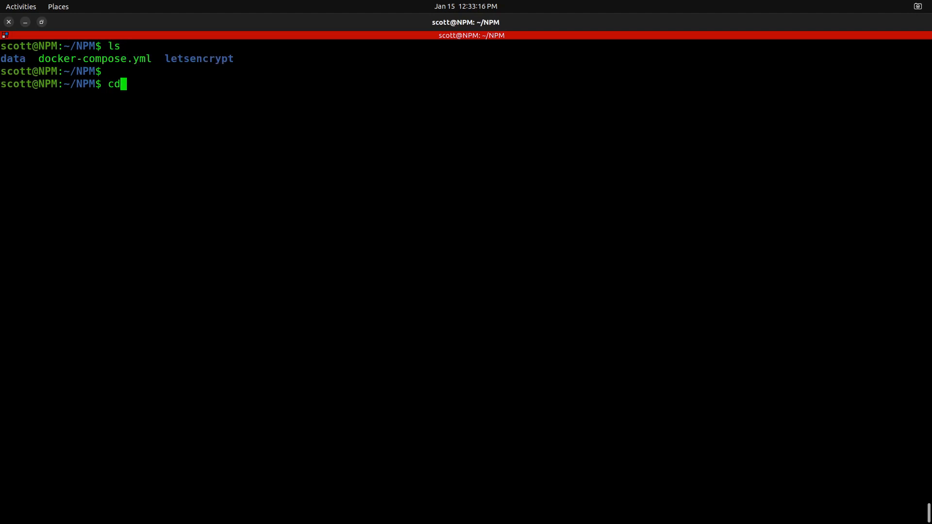
{"action": "key", "text": "Return"}
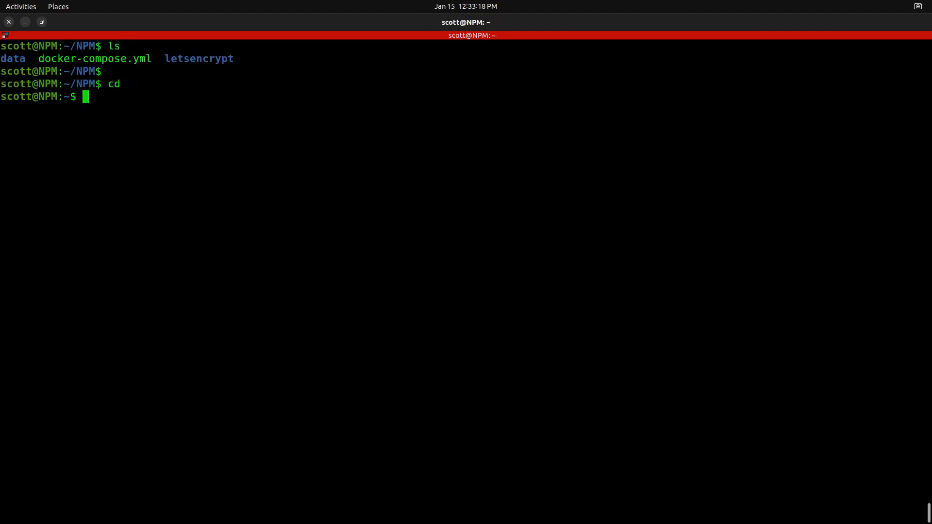
- Create a directory named grocery in the home directory and change into it
{"action": "type", "text": "mkdir grocery"}
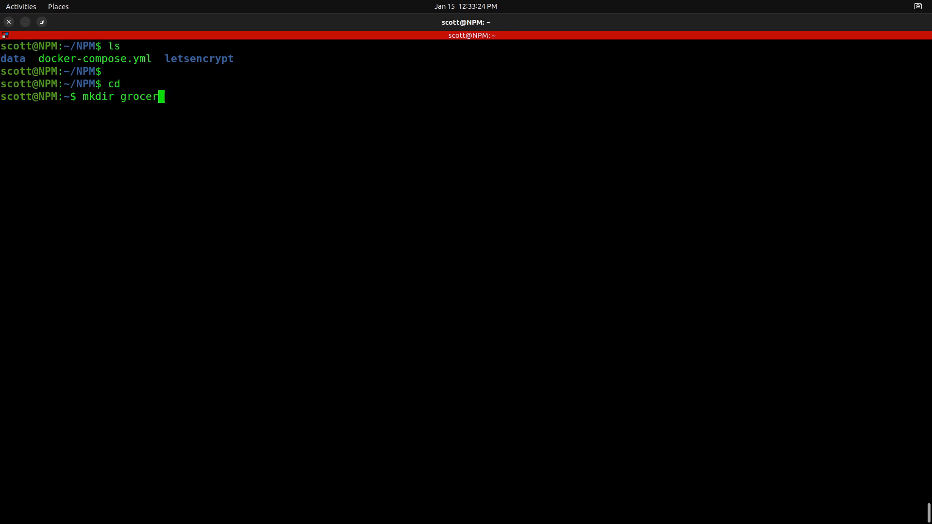
{"action": "key", "text": "Return"}
{"action": "type", "text": "cd"}
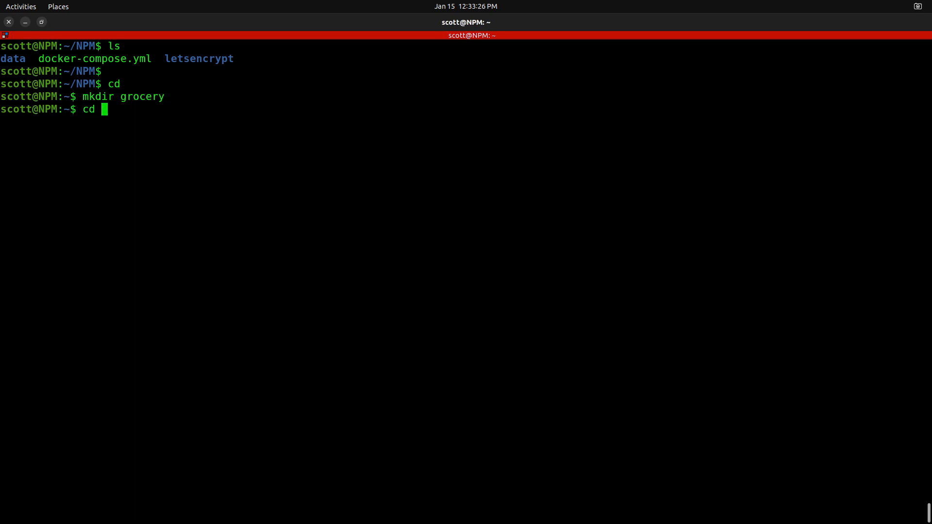
{"action": "type", "text": " grocery"}
{"action": "key", "text": "Return"}
- Open a new docker-compose.yml file in nano inside the grocery directory
{"action": "type", "text": "nano"}
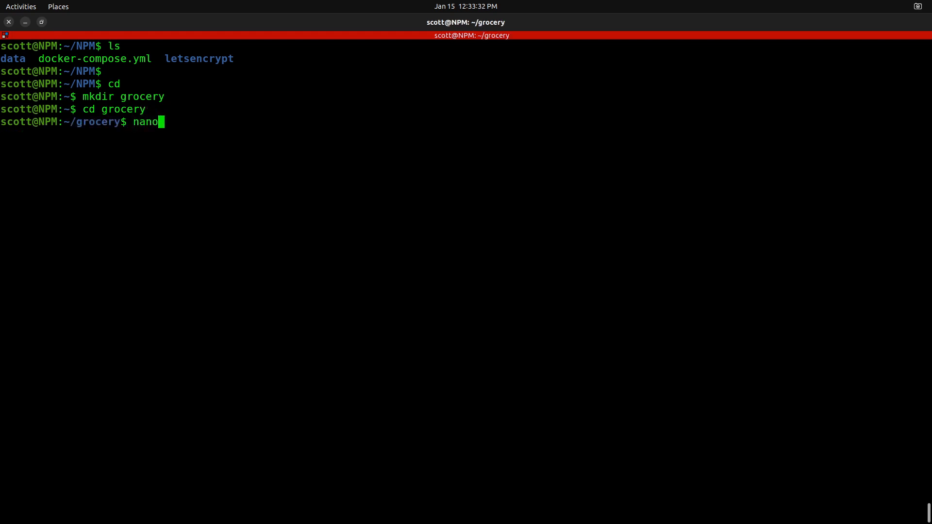
{"action": "type", "text": " docker-compose.yml"}
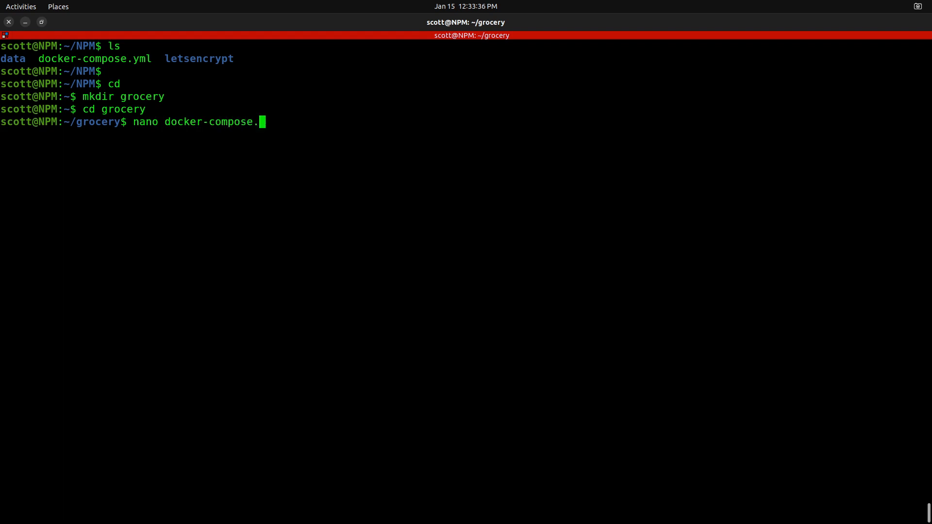
{"action": "key", "text": "Return"}
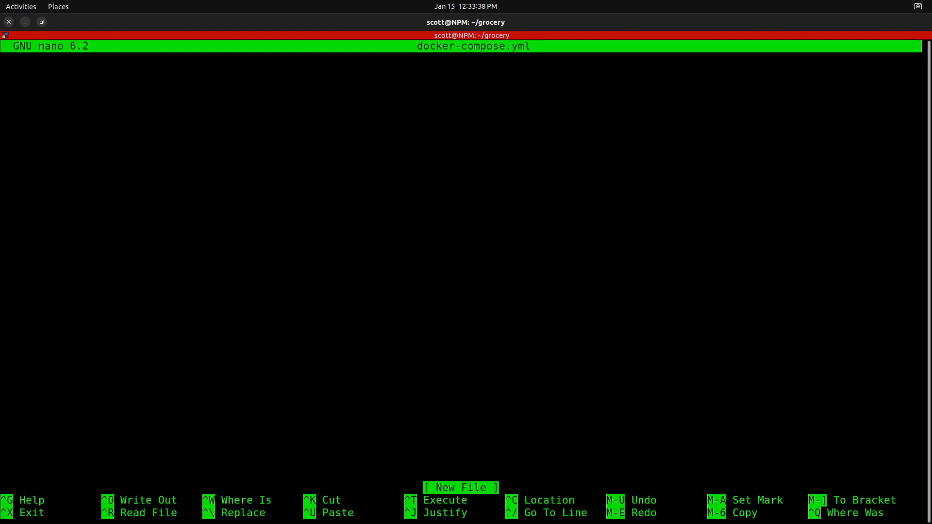
- Paste the grocy service definition with image lscr.io/linuxserver/grocy:latest, time zone America/Chicago and ports 9283:80, and save docker-compose.yml on exit
{"action": "key", "text": "alt+Tab"}
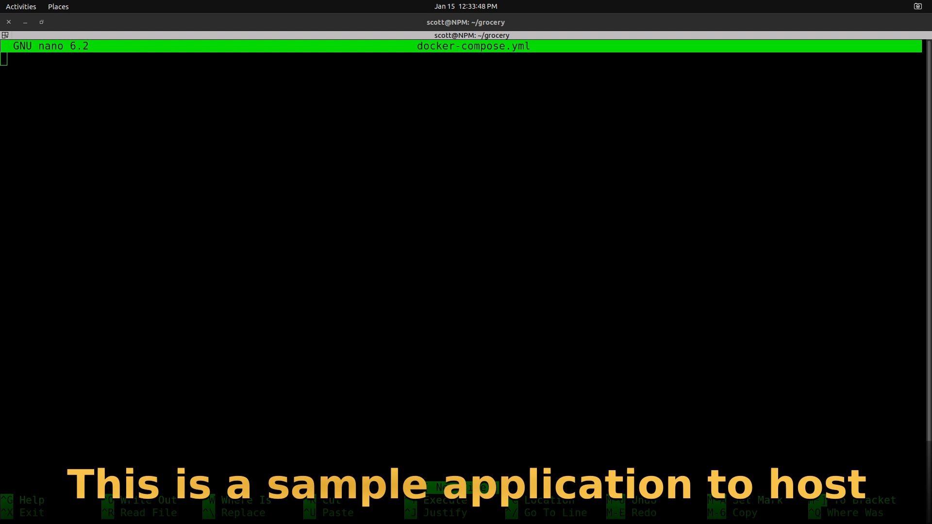
{"action": "left_click", "coordinate": [85, 121]}
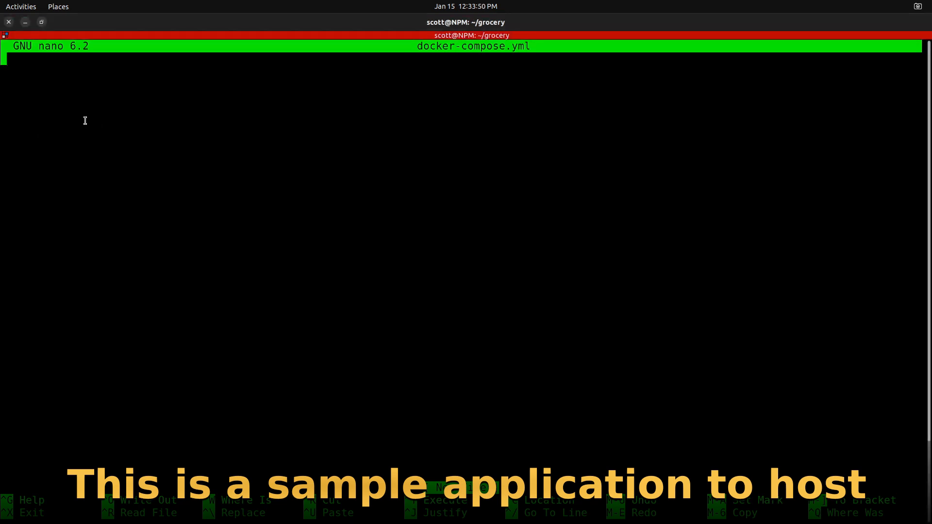
{"action": "type", "text": "version: \"2.1\" services:   grocy:     image: lscr.io/linuxserver/grocy:latest     container_name: grocy     environment:       - TZ=America/Chicago     volumes:       - ./config:/config     ports:       - 9283:80     restart: unless-stopped"}
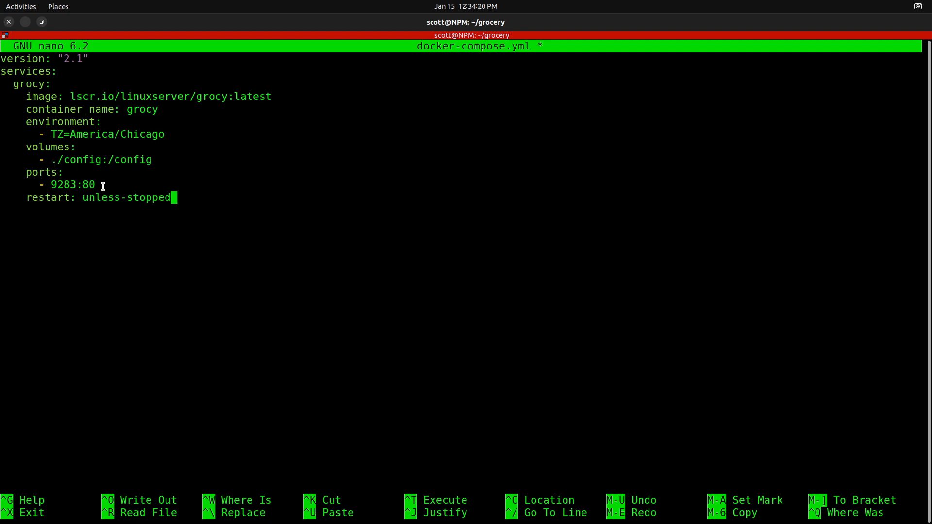
{"action": "left_click_drag", "start_coordinate": [99, 187], "coordinate": [39, 189]}
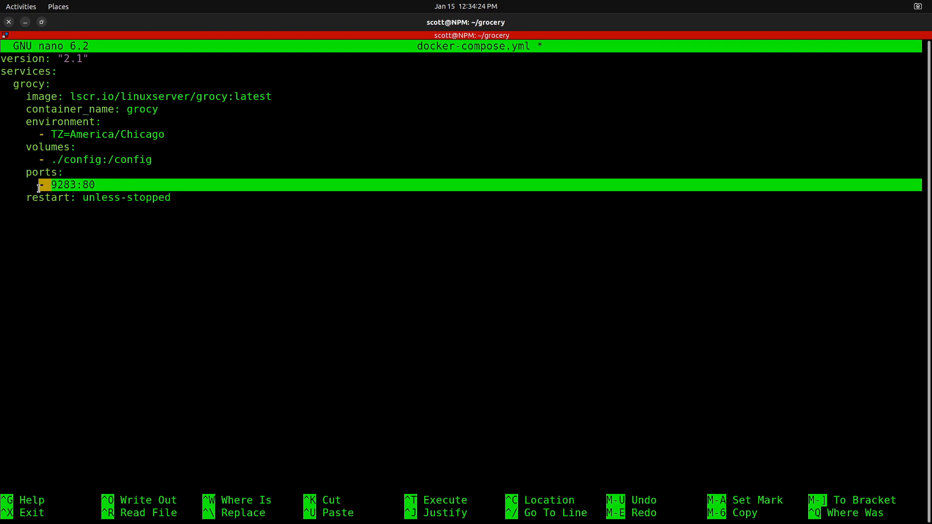
{"action": "left_click", "coordinate": [68, 208]}
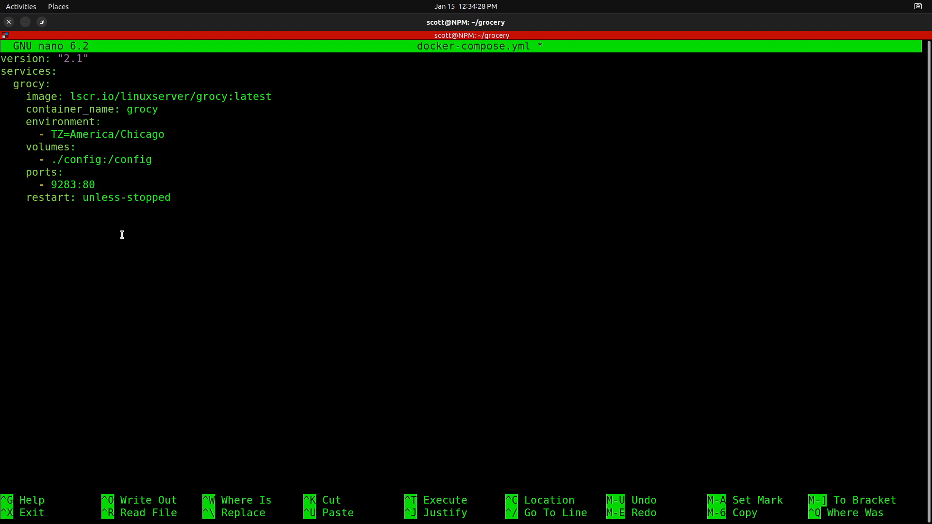
{"action": "key", "text": "Return"}
{"action": "key", "text": "ctrl+x"}
{"action": "key", "text": "y"}
{"action": "key", "text": "Return"}
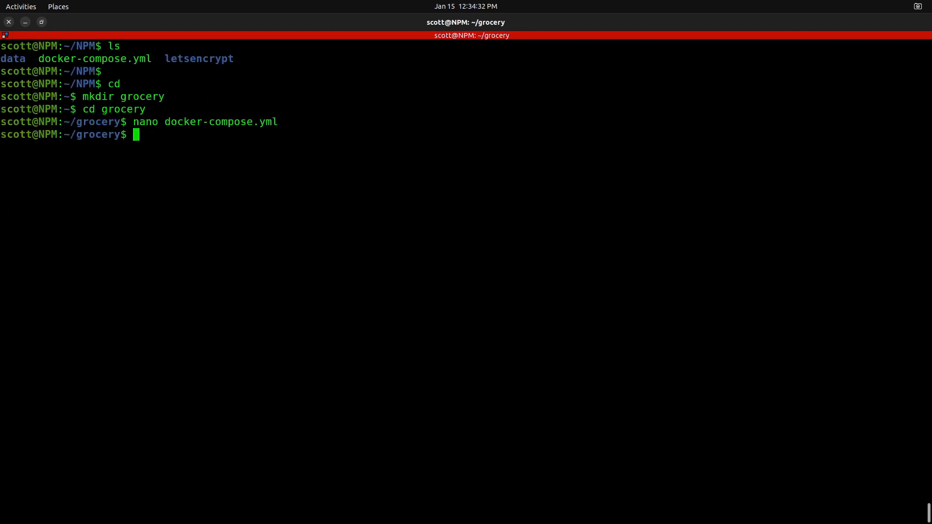
- Start the grocy container detached and follow its logs with docker compose up -d && docker compose logs -f
{"action": "type", "text": "docker coim"}
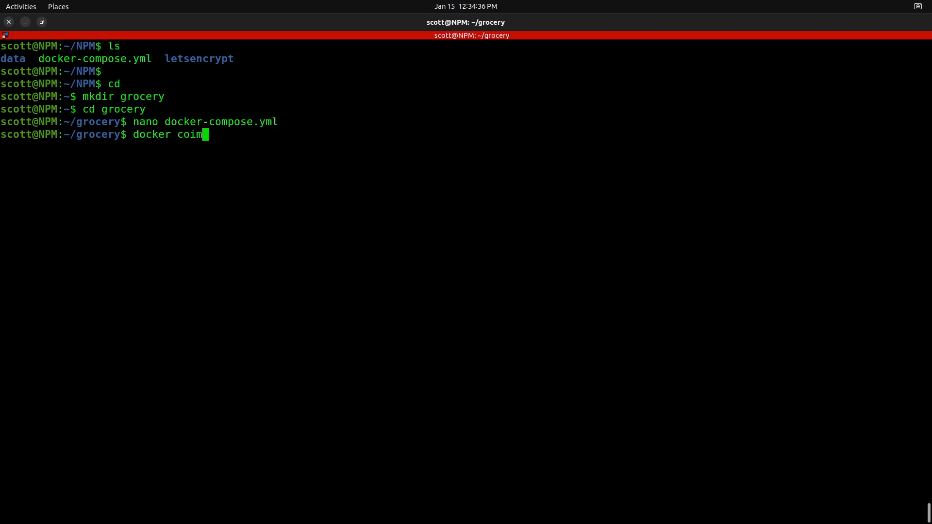
{"action": "key", "text": "BackSpace"}
{"action": "key", "text": "BackSpace"}
{"action": "type", "text": "mpose up -d "}
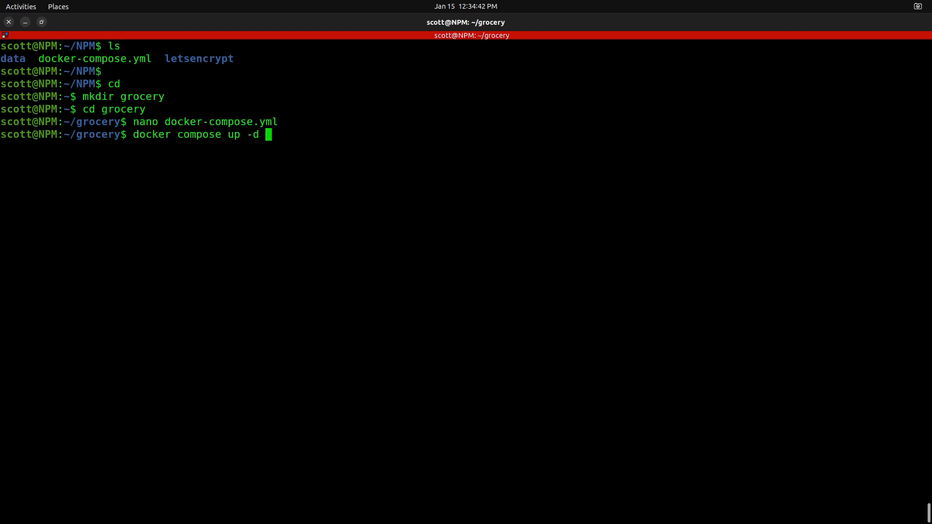
{"action": "type", "text": "^"}
{"action": "key", "text": "BackSpace"}
{"action": "type", "text": "&& docker"}
{"action": "type", "text": " compos"}
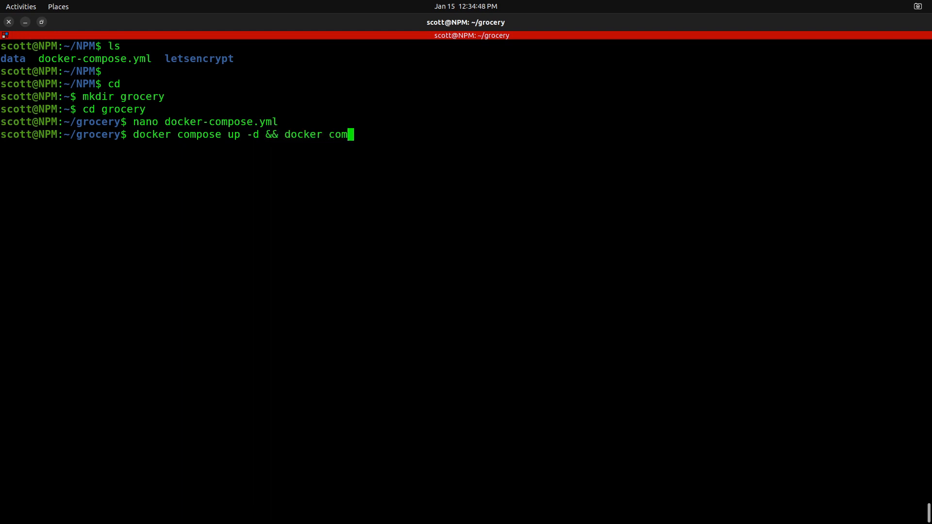
{"action": "type", "text": "e logs -f"}
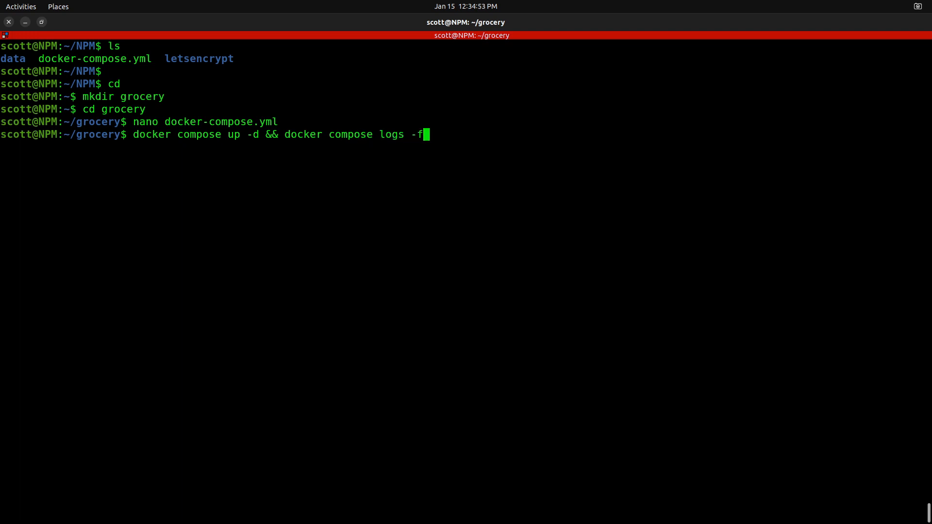
{"action": "key", "text": "Return"}
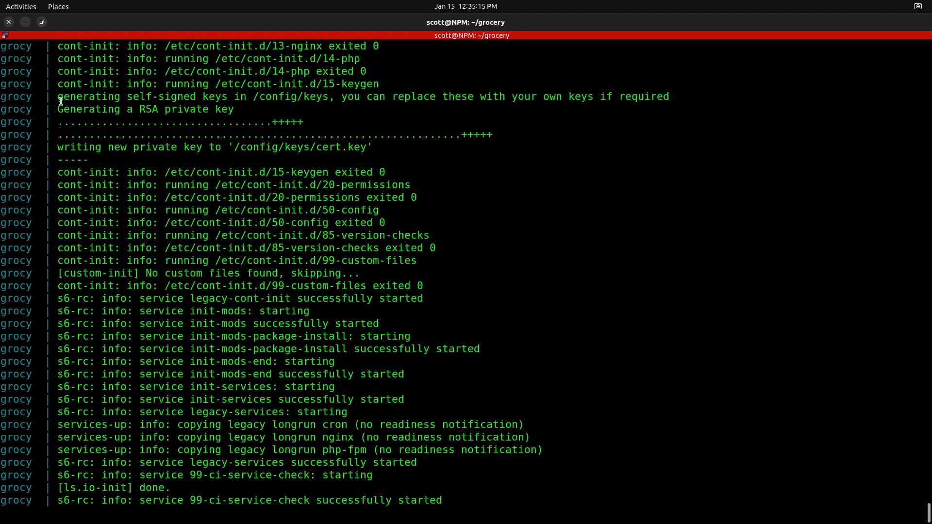
- Minimize the terminal, switch to Chrome, and load 172.16.1.117:9283 in a new tab to reach the grocy login page
{"action": "left_click", "coordinate": [25, 22]}
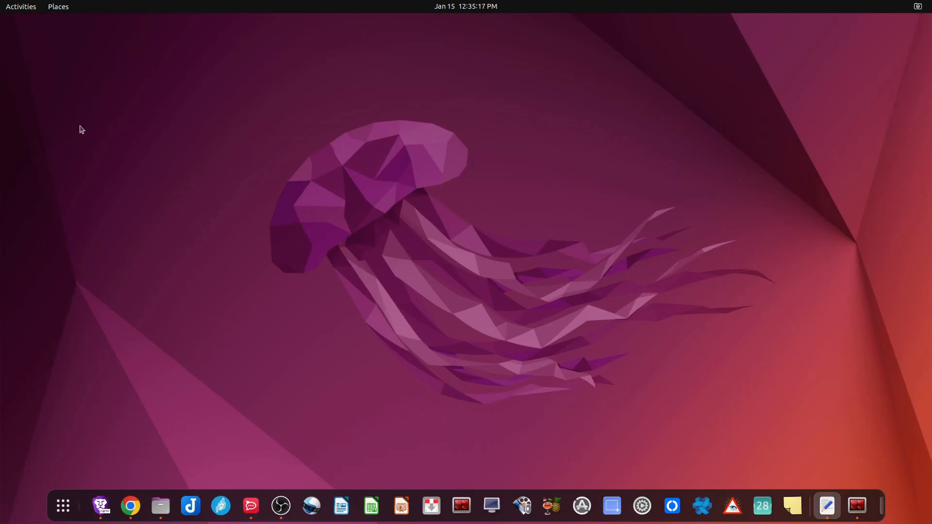
{"action": "left_click", "coordinate": [130, 506]}
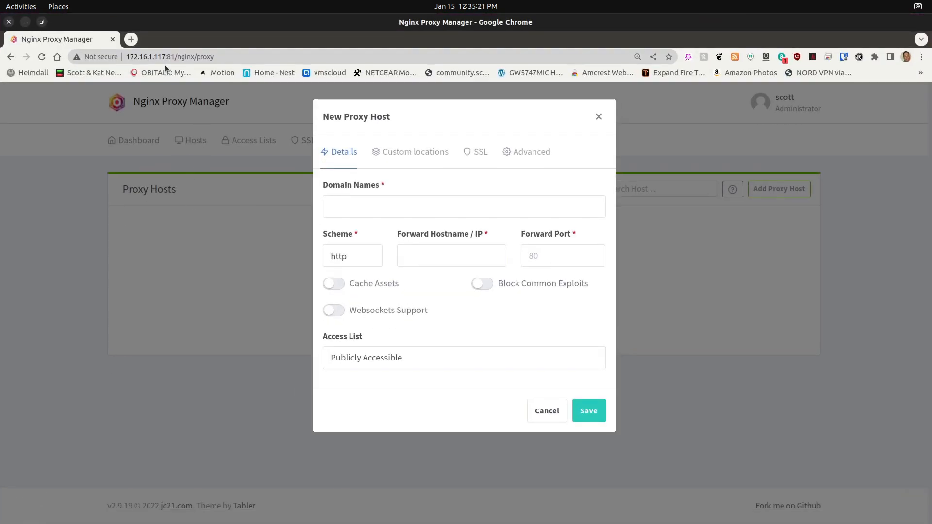
{"action": "left_click", "coordinate": [131, 39]}
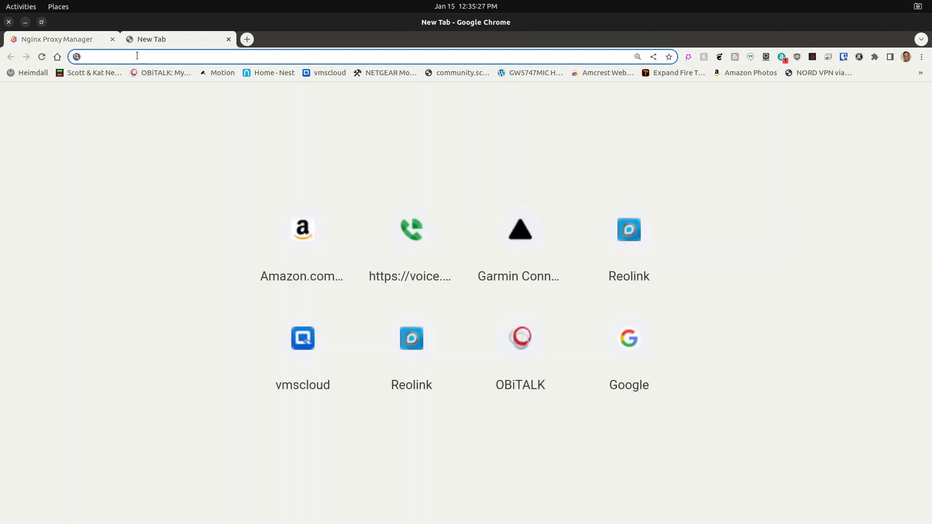
{"action": "type", "text": "172.16."}
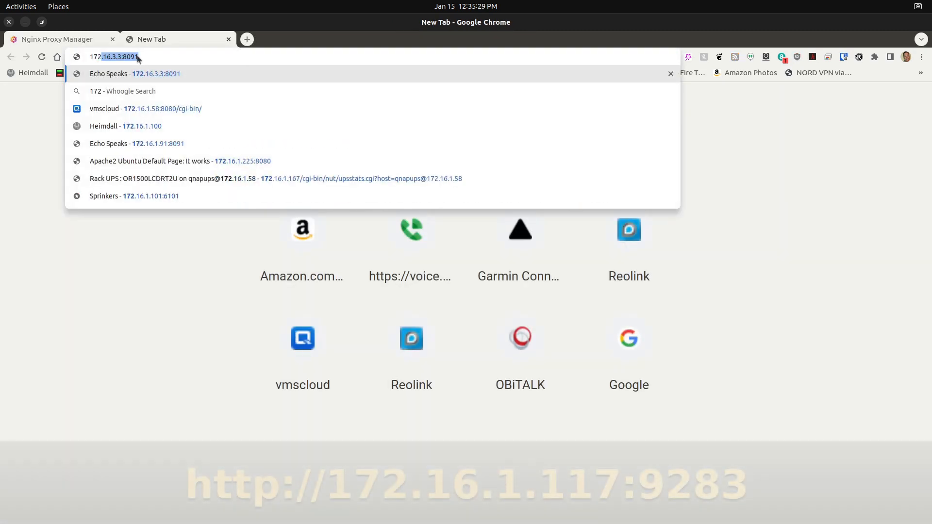
{"action": "type", "text": "1."}
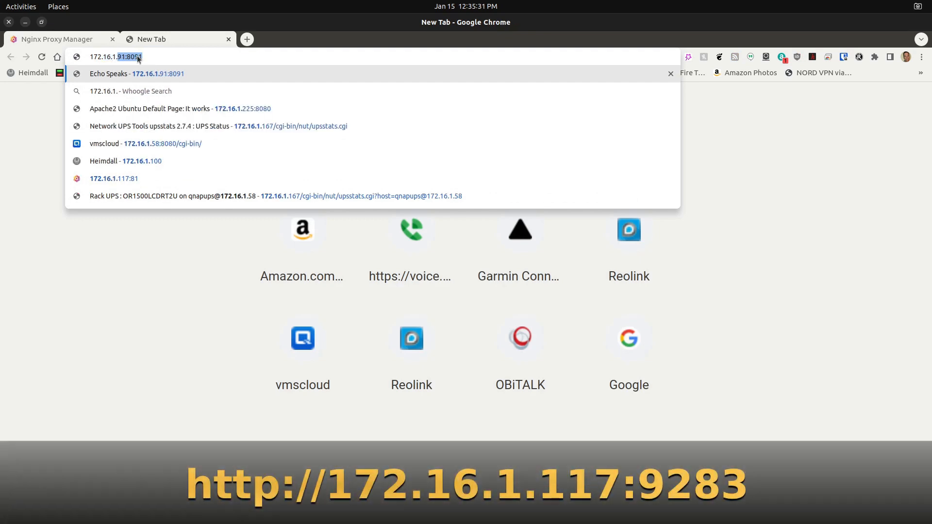
{"action": "type", "text": "117:"}
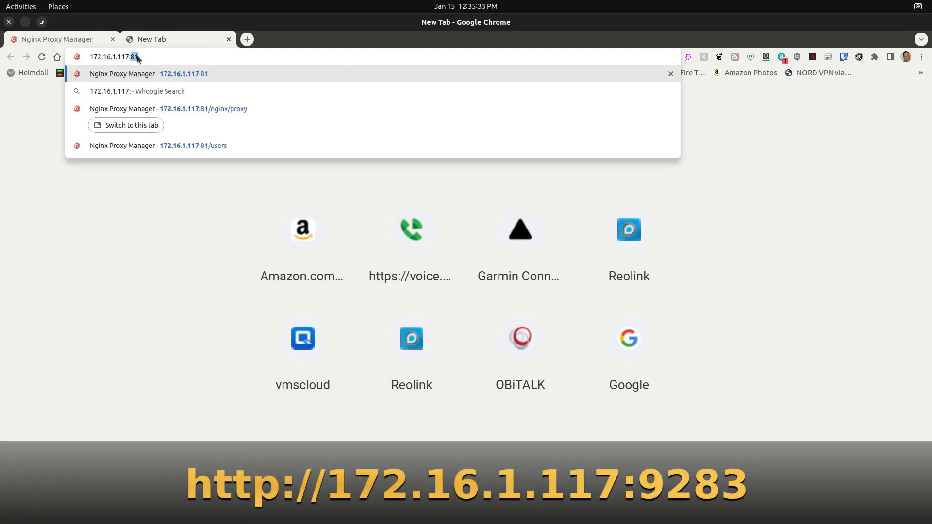
{"action": "type", "text": "9283"}
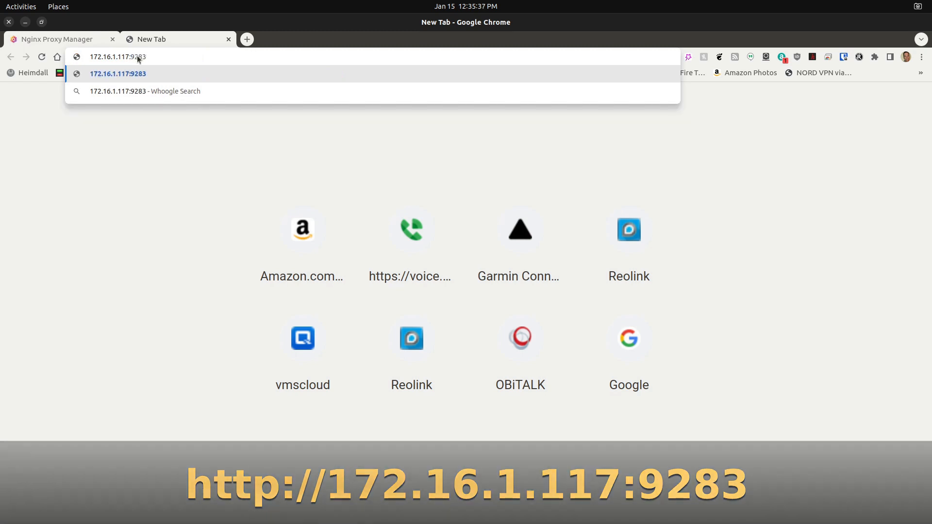
{"action": "key", "text": "Return"}
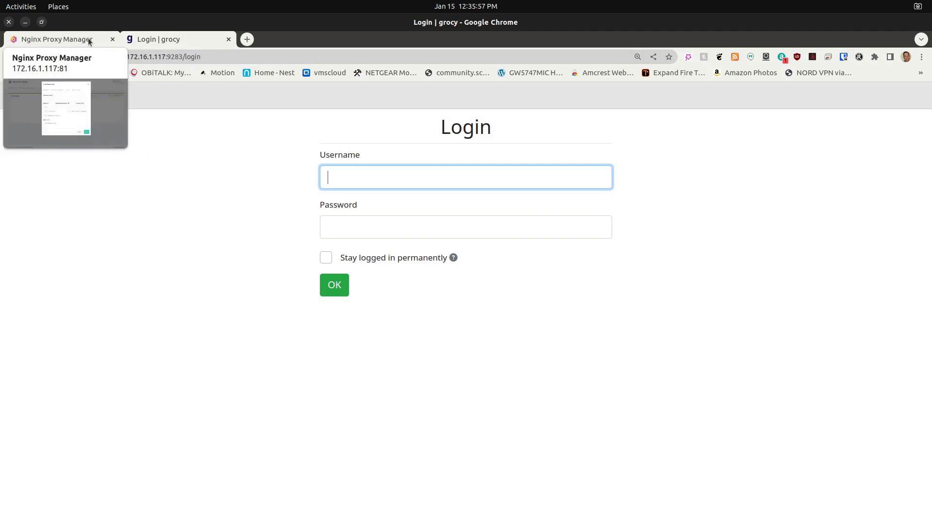
- Return to the new proxy host's domain names, and open the Google Domains DNS settings for scottibyte.net in a new tab
{"action": "left_click", "coordinate": [88, 46]}
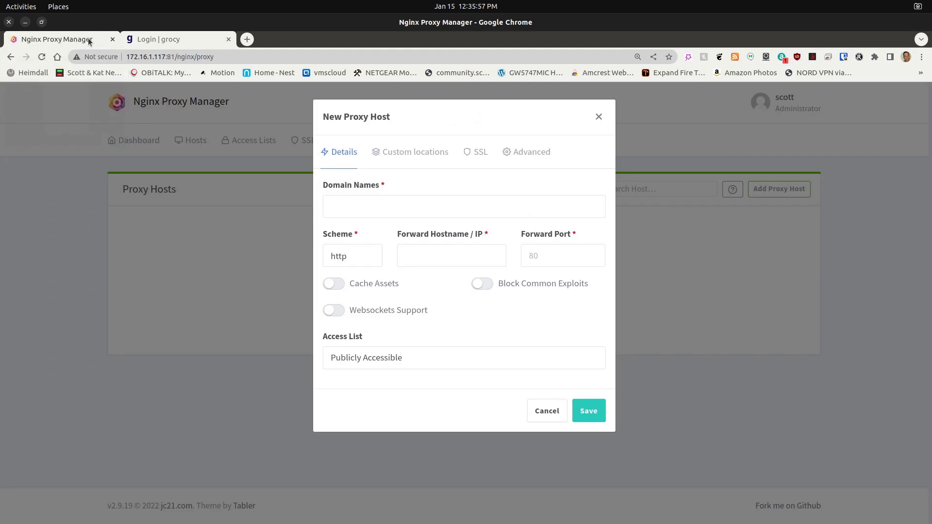
{"action": "left_click", "coordinate": [354, 205]}
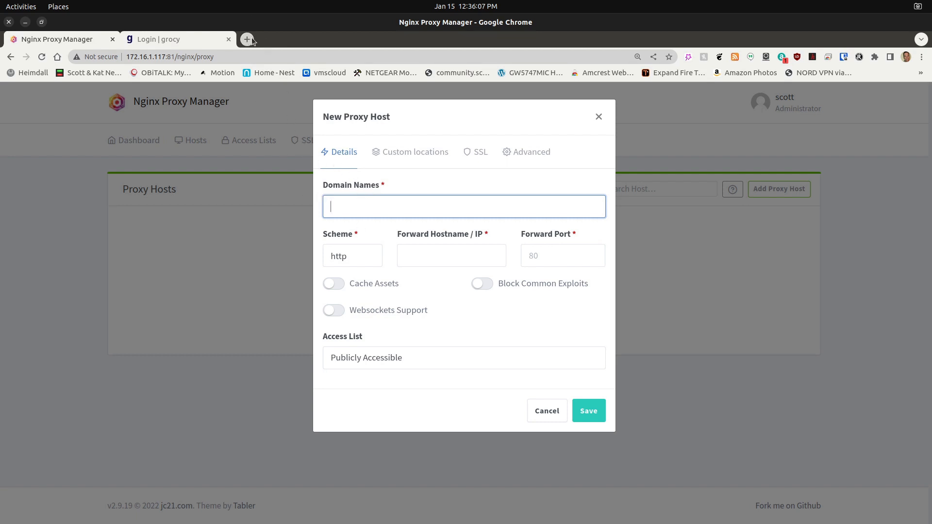
{"action": "left_click", "coordinate": [247, 38]}
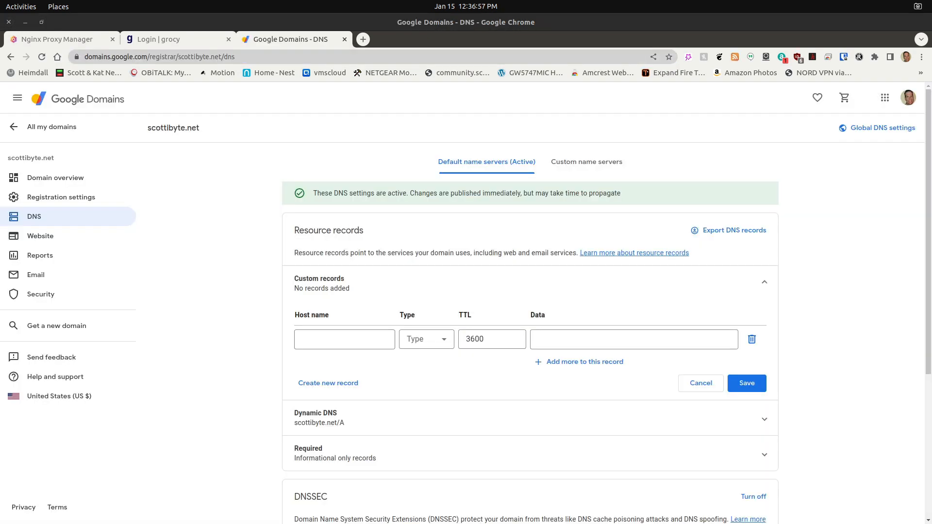
- Enter grocery as the host name of the new custom DNS record
{"action": "left_click", "coordinate": [337, 338]}
{"action": "left_click", "coordinate": [337, 338]}
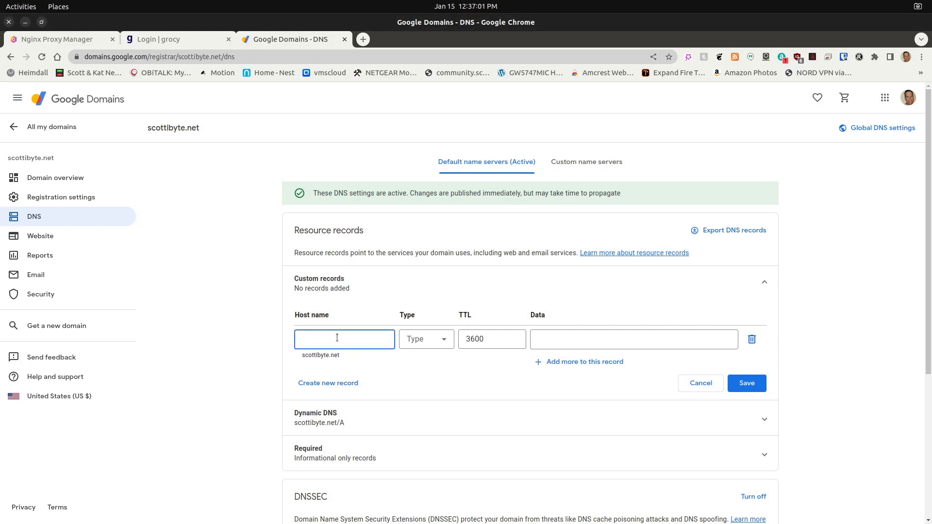
{"action": "type", "text": "grocery"}
- Enter scottibyte.net as the record's data and try to save it without choosing a record type
{"action": "left_click", "coordinate": [546, 341]}
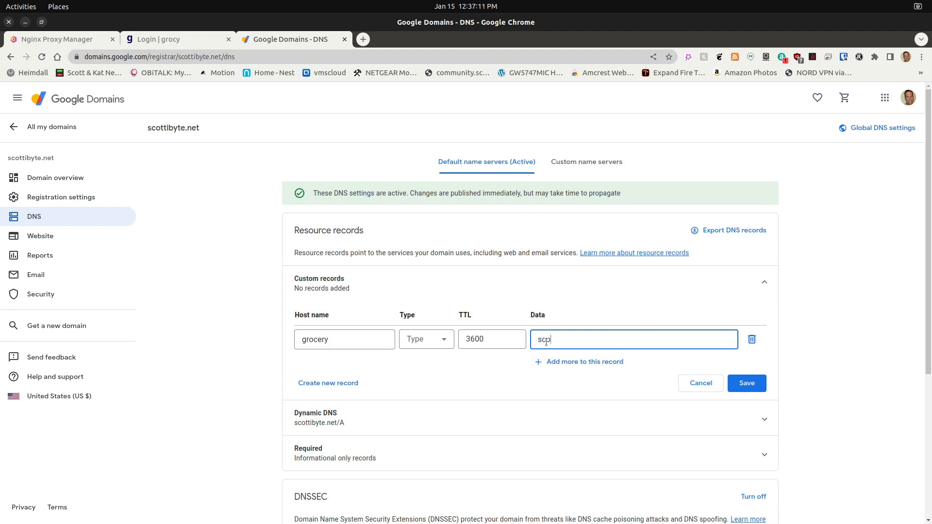
{"action": "type", "text": "scottibyte.net"}
{"action": "left_click", "coordinate": [735, 384]}
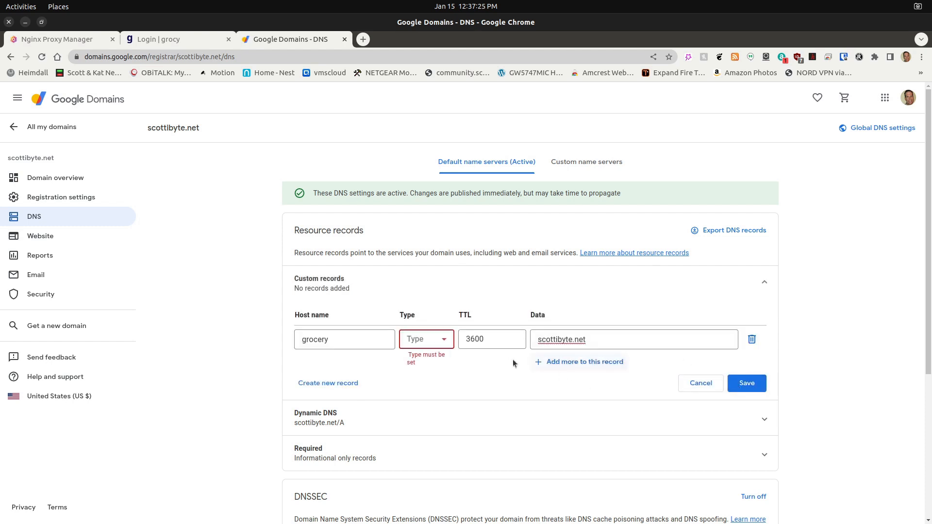
- Set the grocery record's type to CNAME with scottibyte.net as its data, and save the record
{"action": "left_click", "coordinate": [443, 339]}
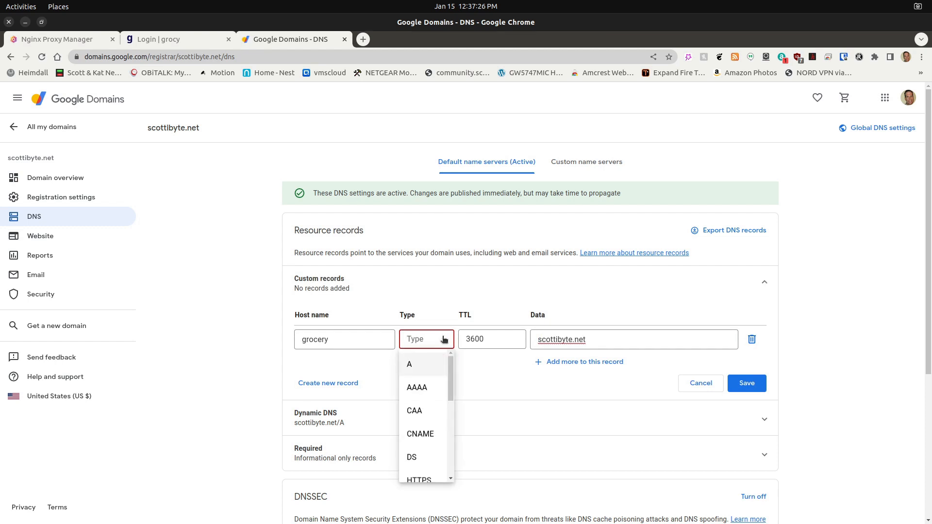
{"action": "left_click", "coordinate": [420, 433]}
{"action": "left_click", "coordinate": [559, 338]}
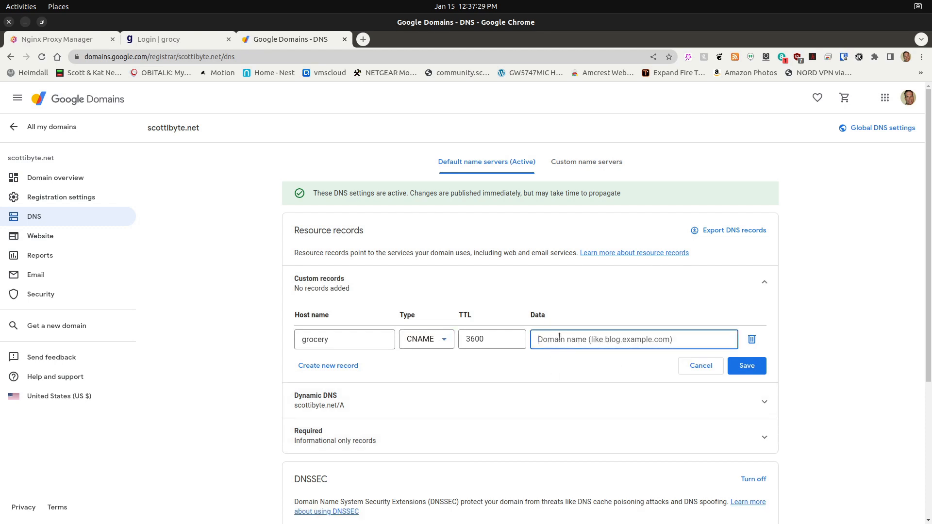
{"action": "type", "text": "scottibyt"}
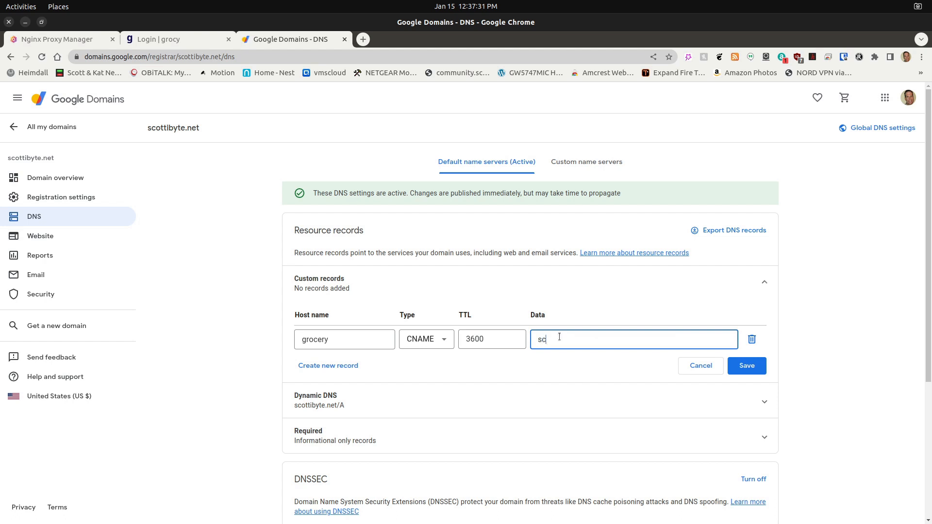
{"action": "type", "text": "e.net"}
{"action": "left_click", "coordinate": [747, 367]}
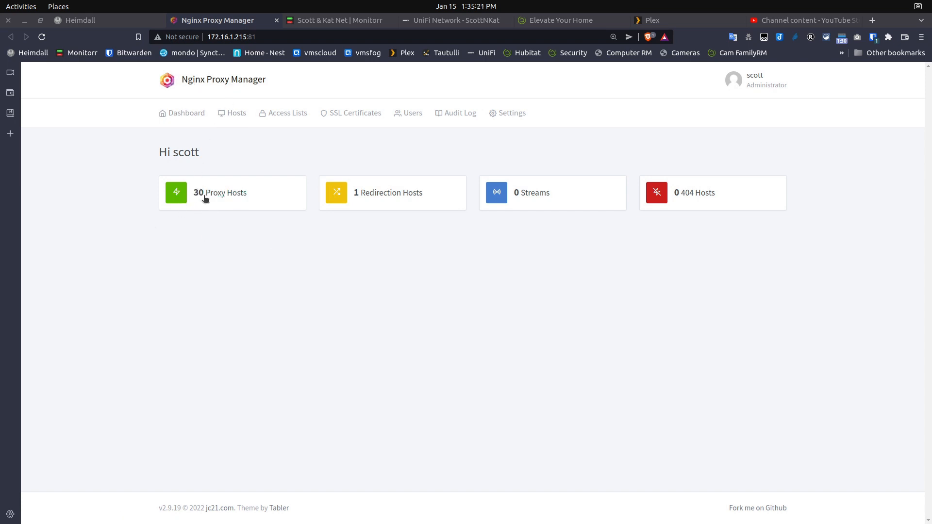
- Start a new proxy host in the Nginx Proxy Manager at 172.16.1.215:81 with the domain name grocery.scottibyte.net
{"action": "left_click", "coordinate": [218, 193]}
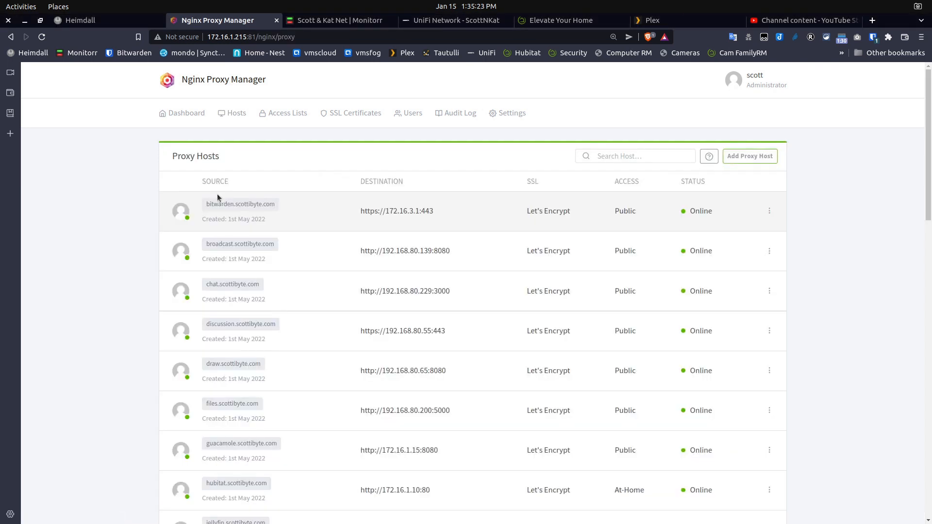
{"action": "left_click", "coordinate": [750, 156]}
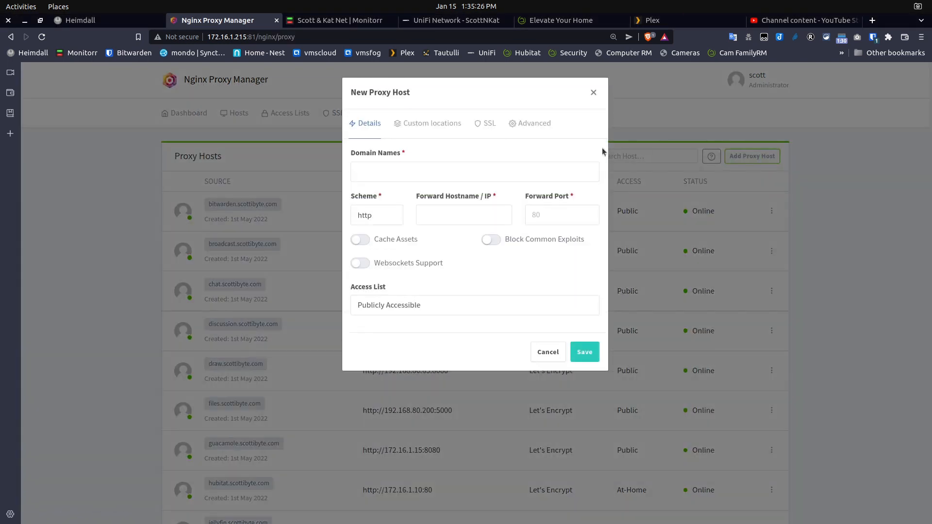
{"action": "left_click", "coordinate": [424, 166]}
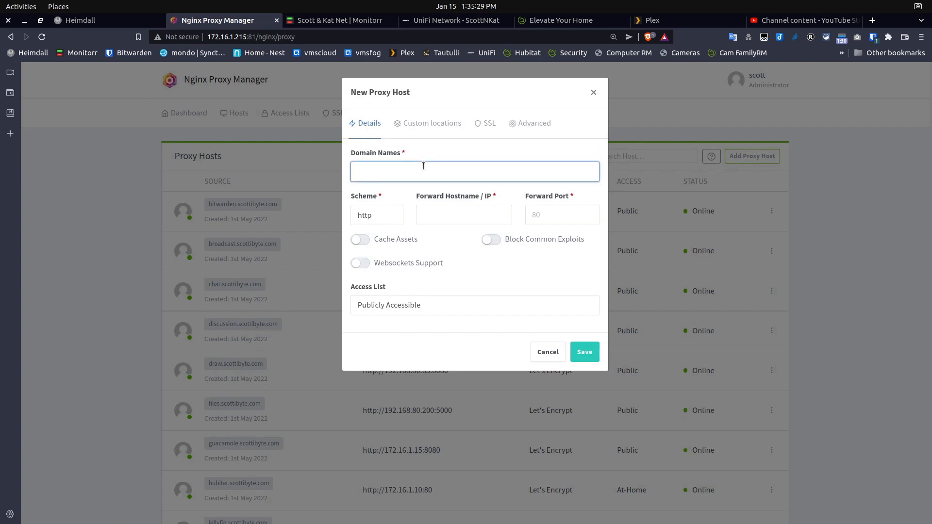
{"action": "type", "text": "grocer"}
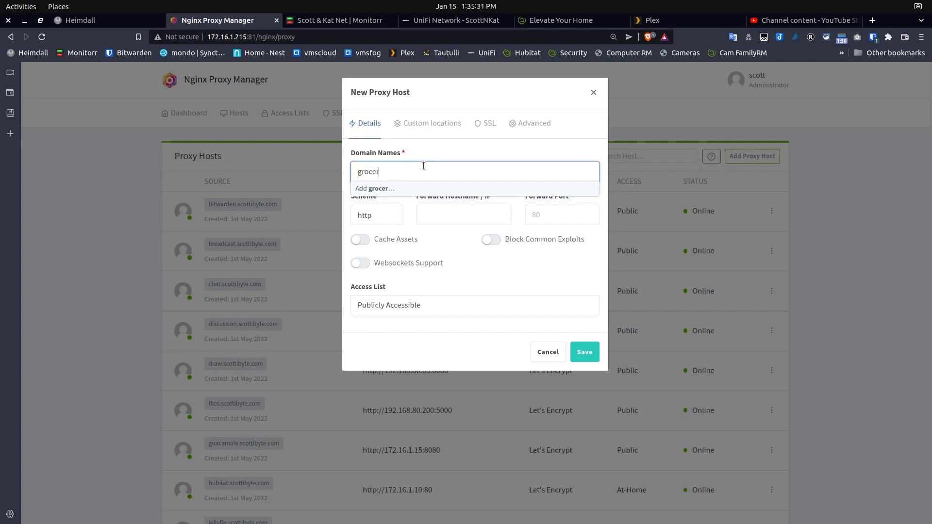
{"action": "type", "text": "y.scottibyte.net"}
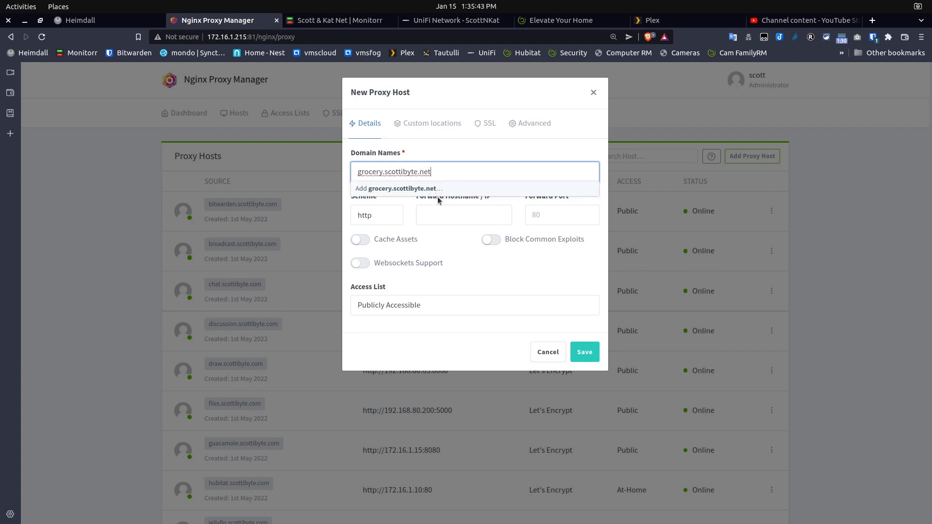
{"action": "key", "text": "Return"}
- Forward the proxy host to 172.16.1.117 port 9283, and enable Block Common Exploits and Websockets Support
{"action": "left_click", "coordinate": [442, 214]}
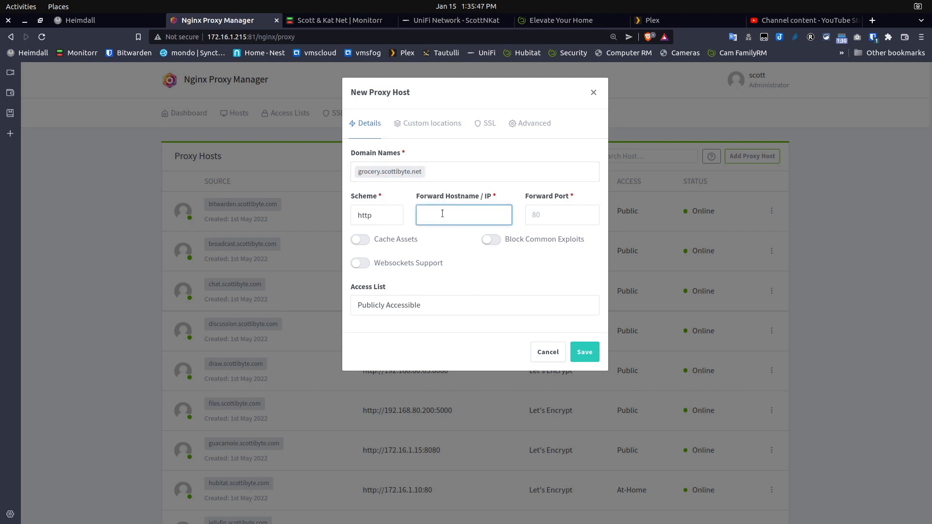
{"action": "type", "text": "172.16.1.117"}
{"action": "left_click", "coordinate": [543, 213]}
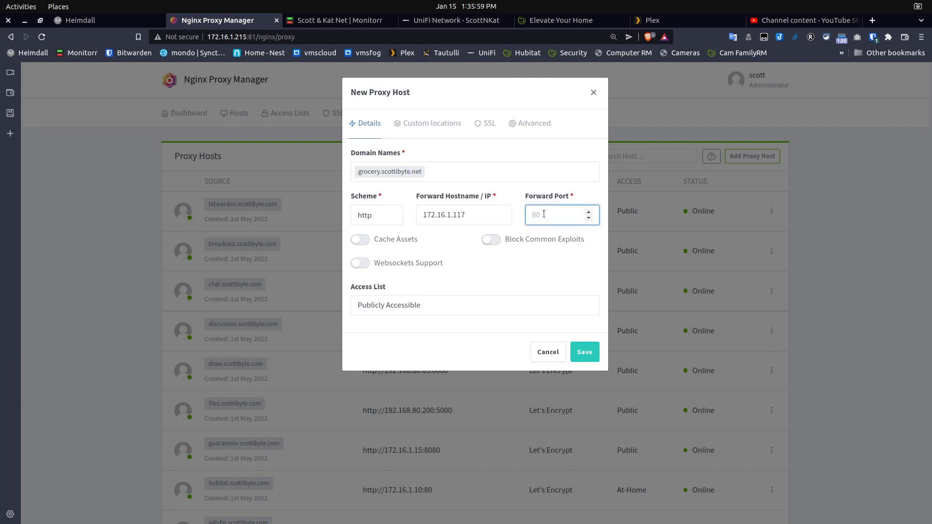
{"action": "type", "text": "9283"}
{"action": "left_click", "coordinate": [492, 240]}
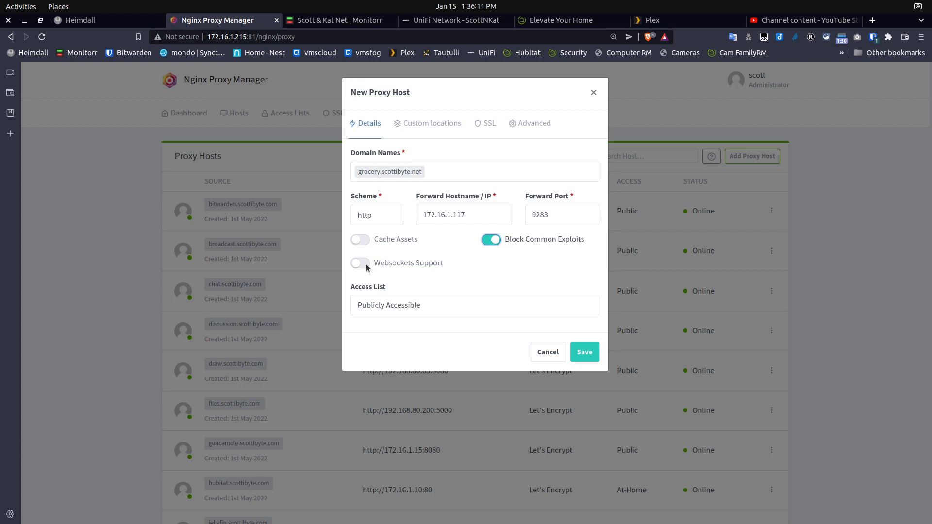
{"action": "left_click", "coordinate": [366, 266]}
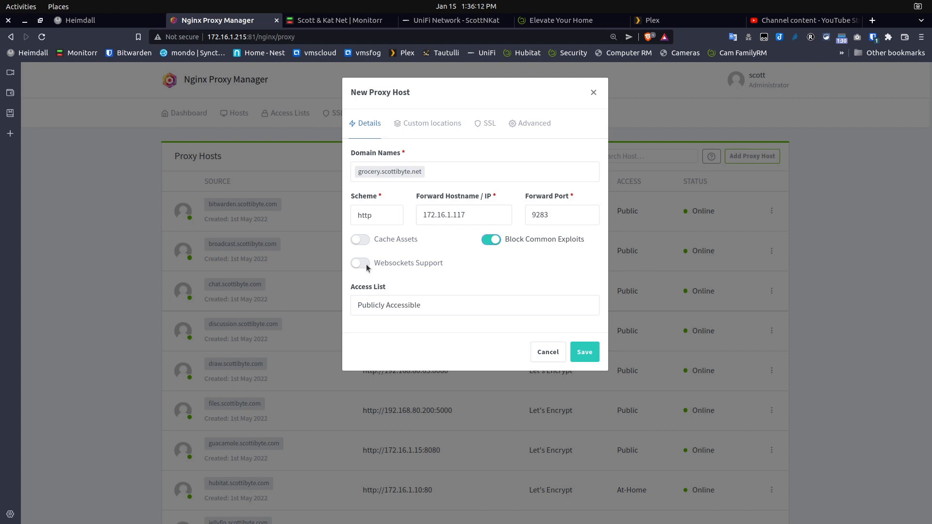
- Request a new SSL certificate with Force SSL enabled, agree to the Let's Encrypt terms, and save the proxy host
{"action": "left_click", "coordinate": [488, 125]}
{"action": "left_click", "coordinate": [376, 172]}
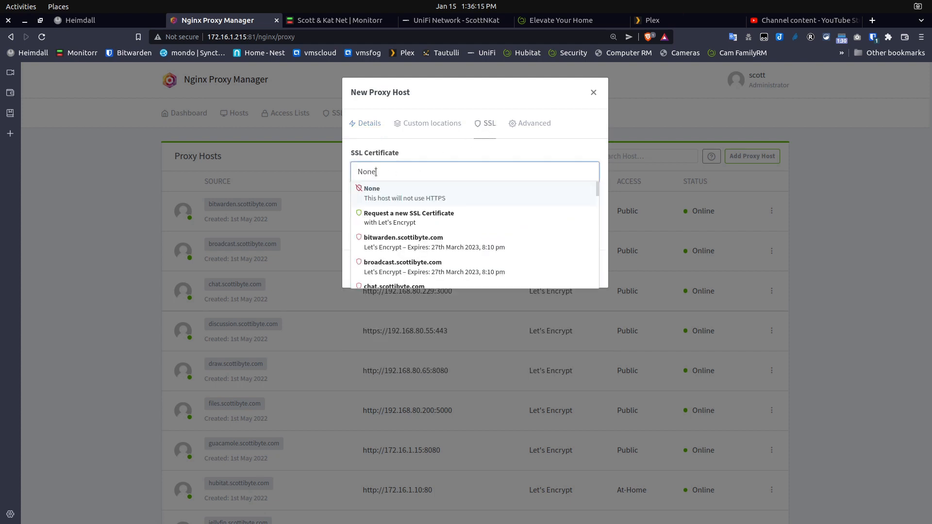
{"action": "left_click", "coordinate": [370, 216]}
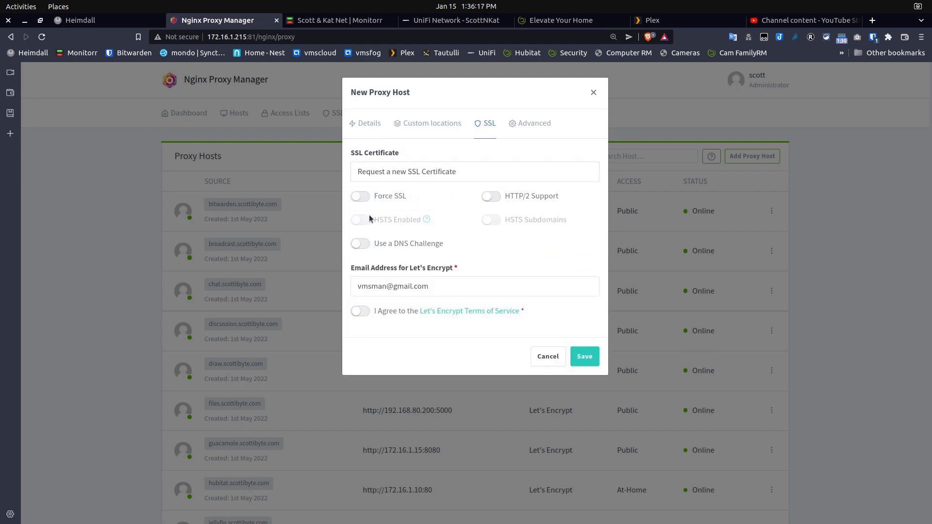
{"action": "left_click", "coordinate": [365, 315]}
{"action": "left_click", "coordinate": [361, 198]}
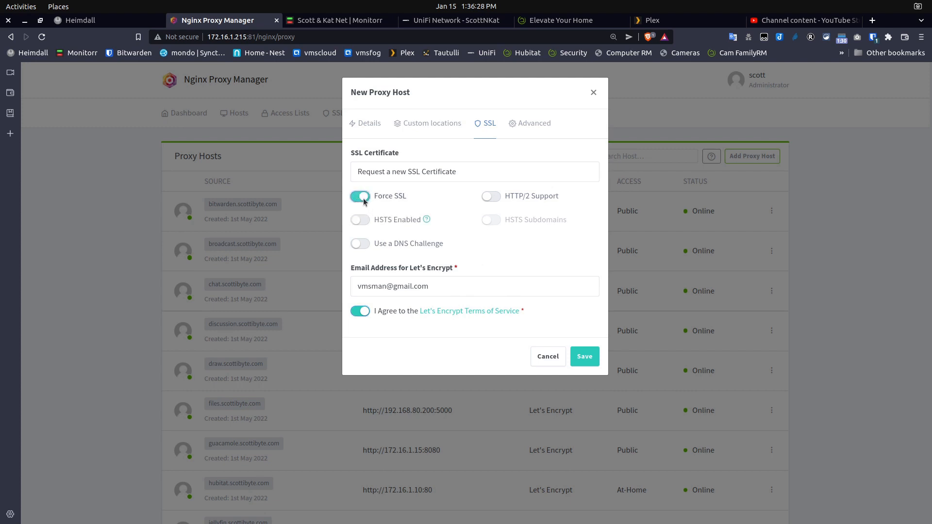
{"action": "left_click", "coordinate": [585, 358]}
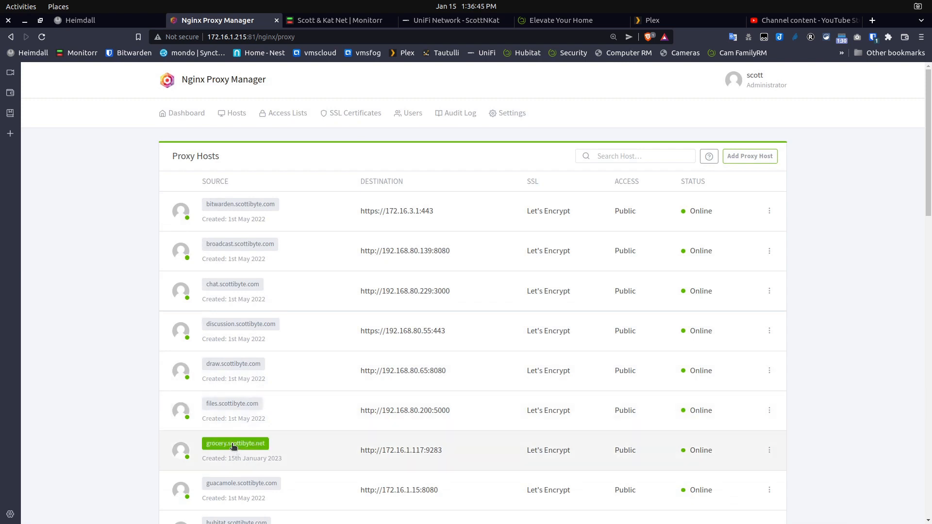
- Edit the grocery.scottibyte.net proxy host to enable Force SSL, and save it
{"action": "left_click", "coordinate": [768, 449]}
{"action": "left_click", "coordinate": [699, 389]}
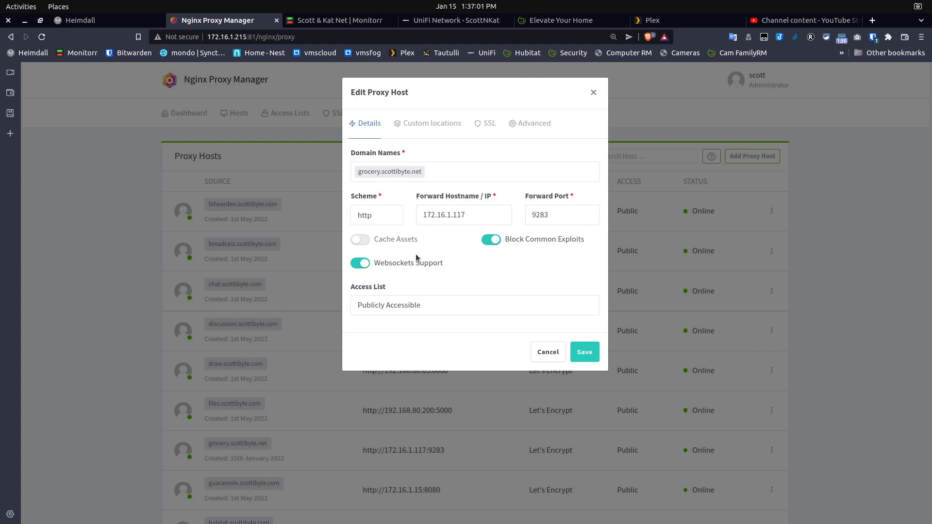
{"action": "left_click", "coordinate": [488, 129]}
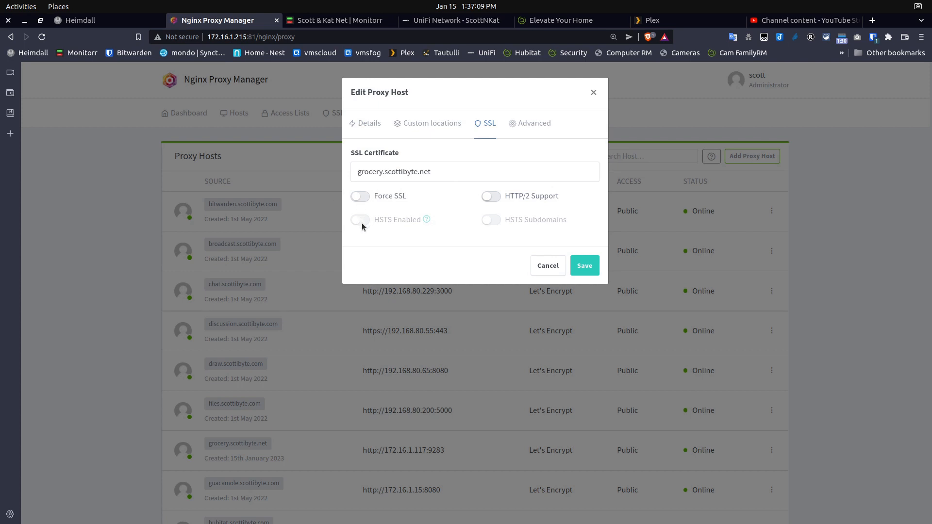
{"action": "left_click", "coordinate": [361, 197]}
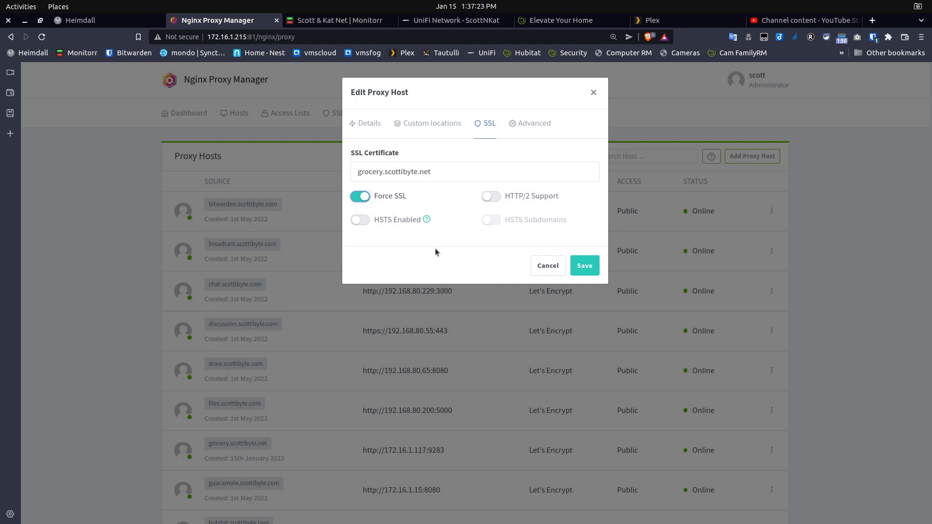
{"action": "left_click", "coordinate": [584, 265]}
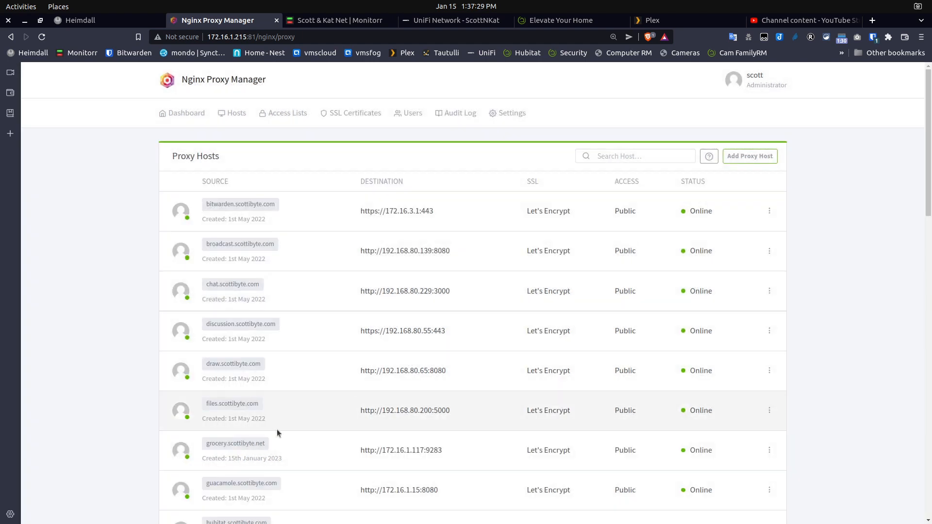
- Open grocery.scottibyte.net from the proxy host list and check the site's connection security
{"action": "left_click", "coordinate": [220, 443]}
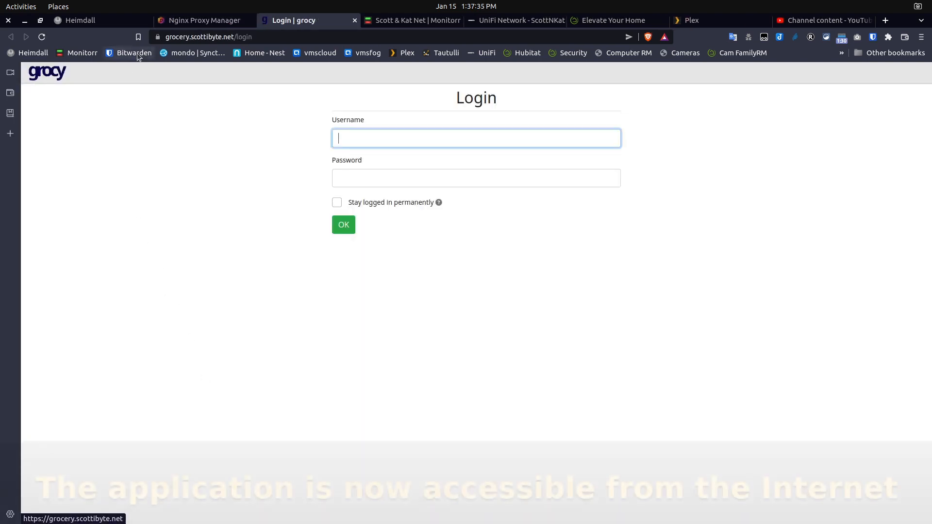
{"action": "left_click", "coordinate": [157, 38]}
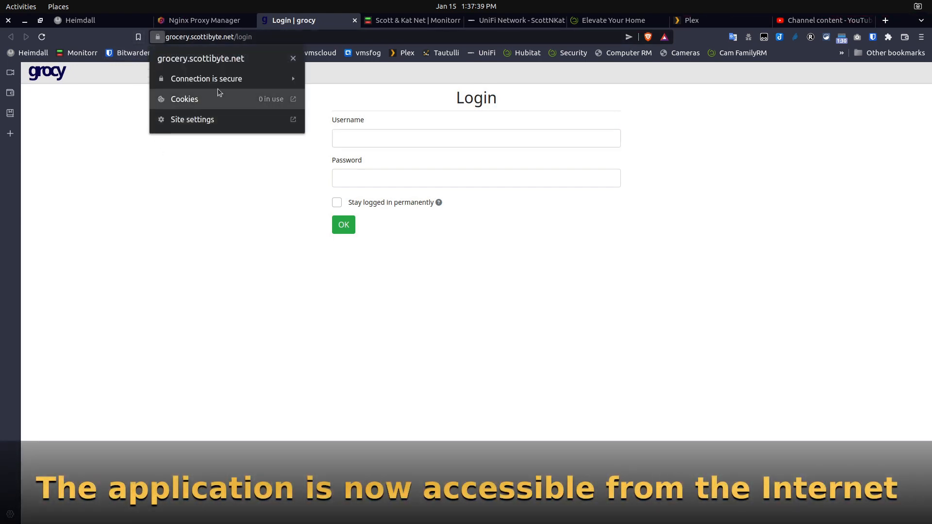
{"action": "left_click", "coordinate": [203, 193]}
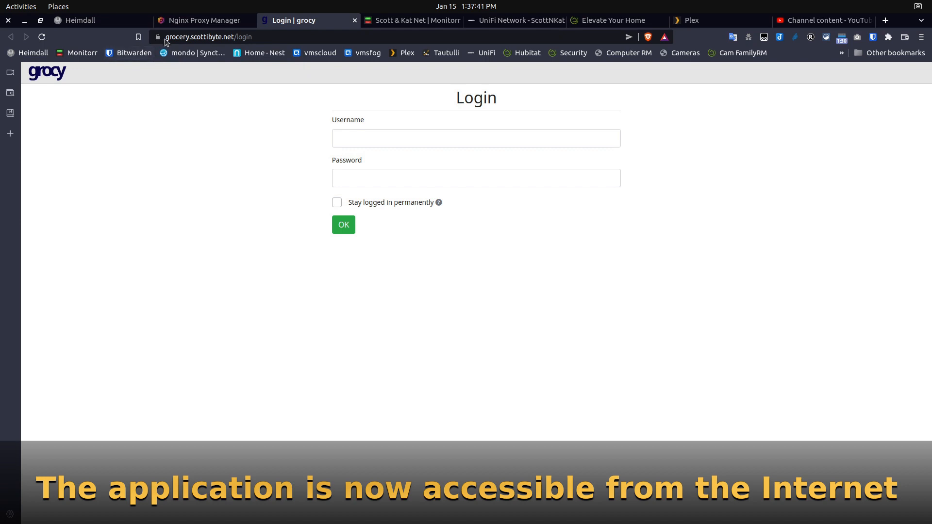
- Try twice to log in to grocy with "username" as the username and a password
{"action": "left_click", "coordinate": [368, 143]}
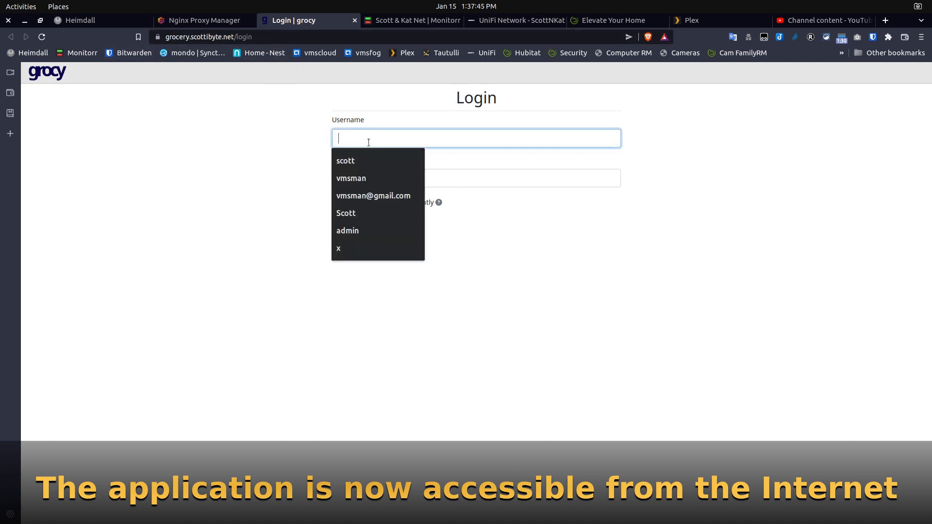
{"action": "type", "text": "username"}
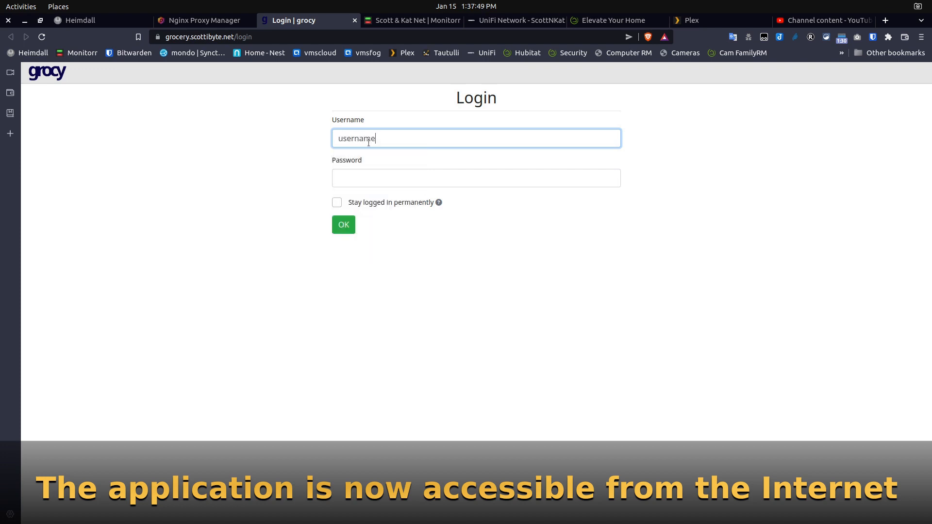
{"action": "key", "text": "Tab"}
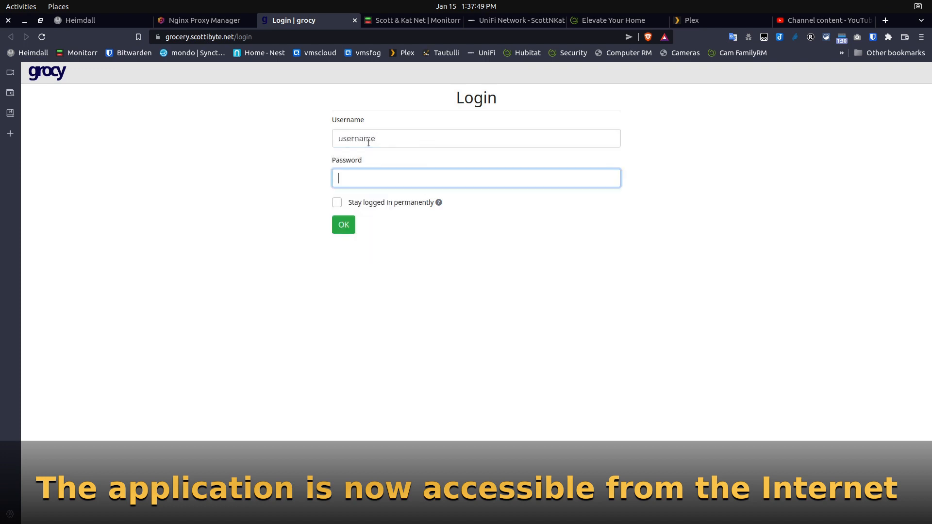
{"action": "type", "text": "•••••"}
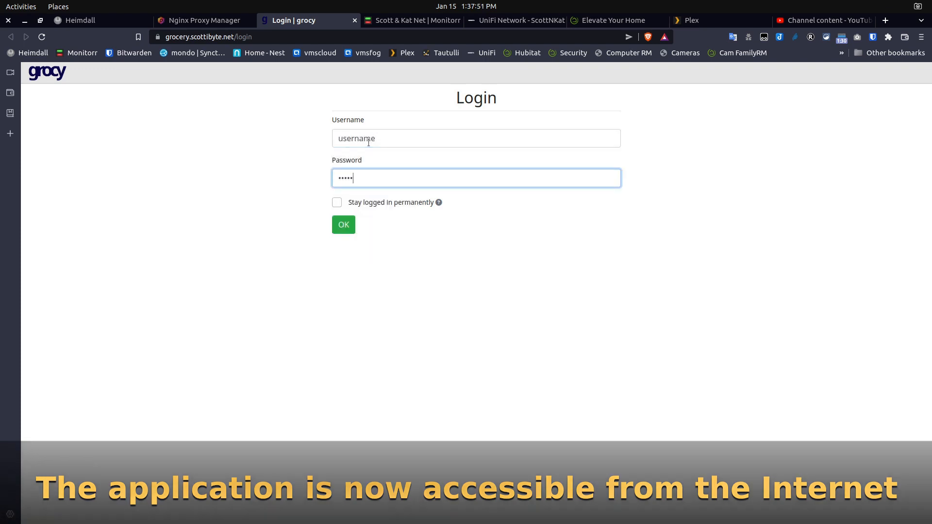
{"action": "left_click", "coordinate": [347, 227]}
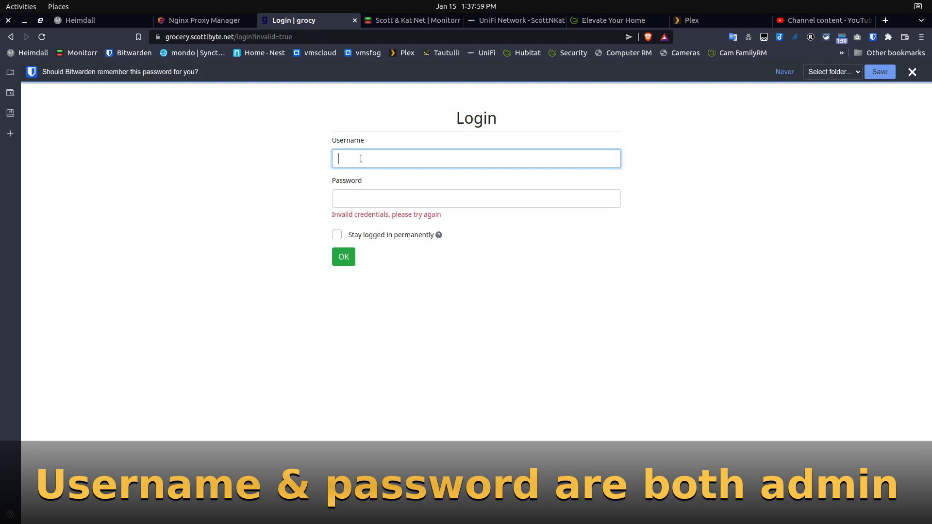
{"action": "type", "text": "use"}
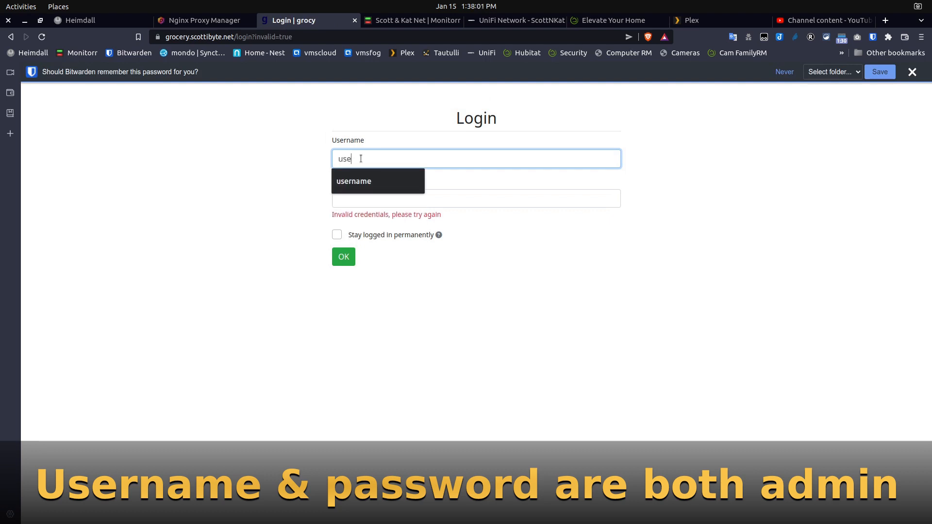
{"action": "type", "text": "rname"}
{"action": "key", "text": "Tab"}
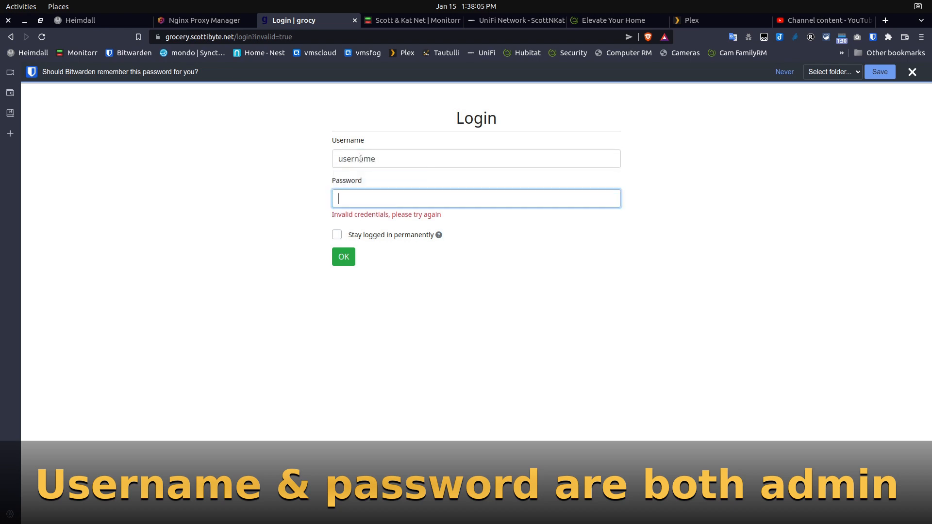
{"action": "type", "text": "pas"}
{"action": "key", "text": "Return"}
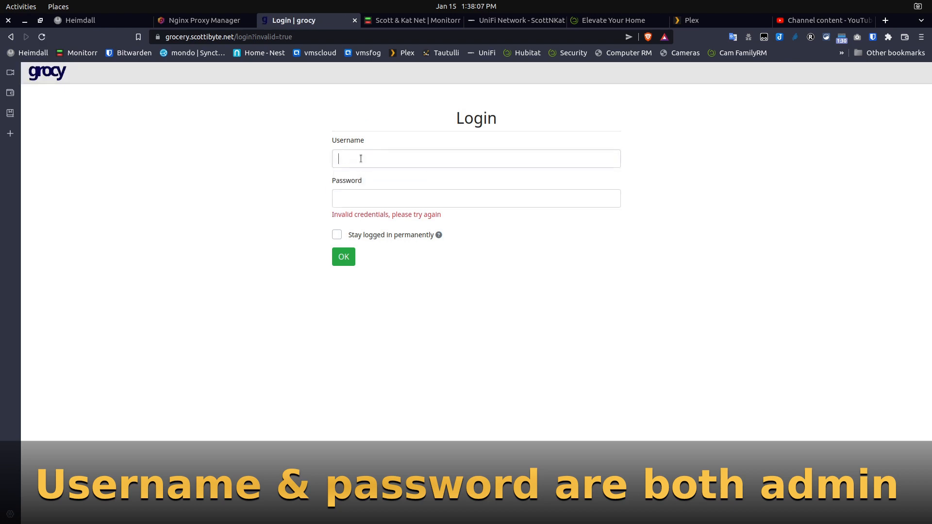
- Log in to grocy as admin with the account password, and dismiss Bitwarden's offer to remember the login
{"action": "type", "text": "admin"}
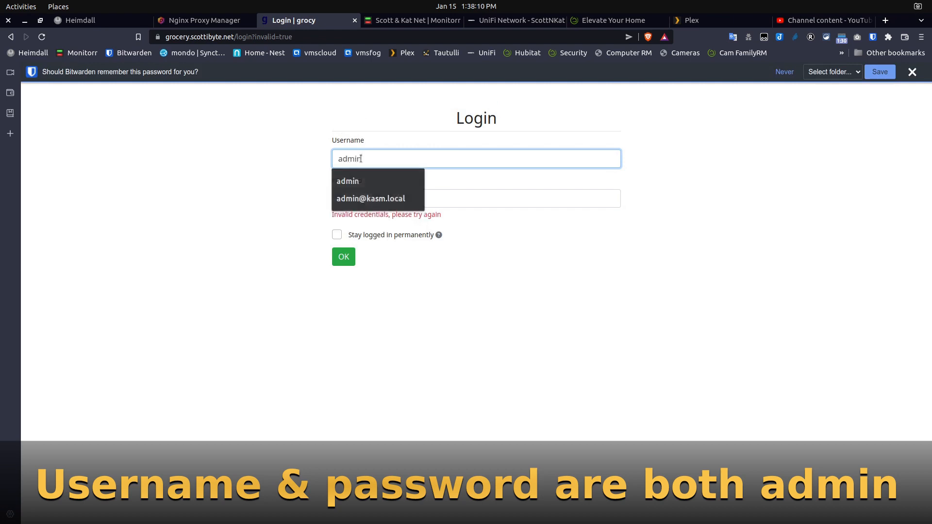
{"action": "key", "text": "Tab"}
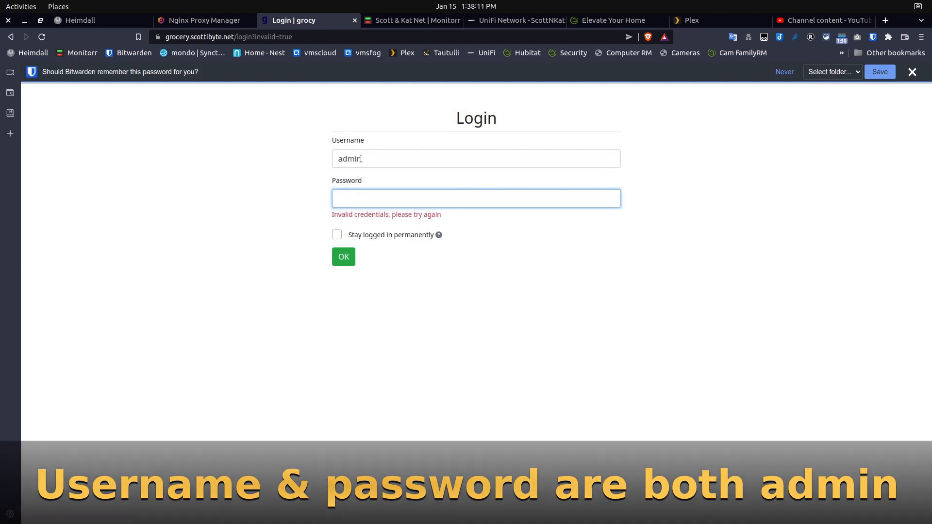
{"action": "type", "text": "admin"}
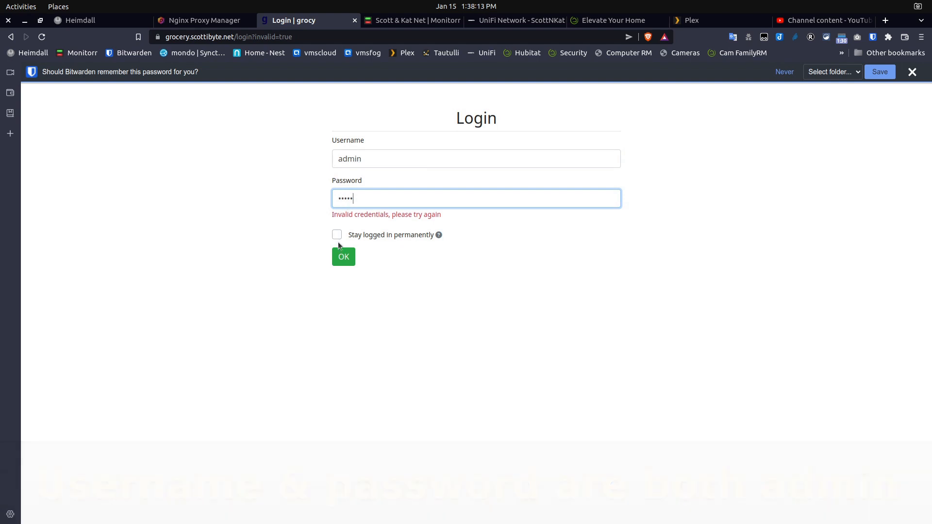
{"action": "left_click", "coordinate": [341, 257]}
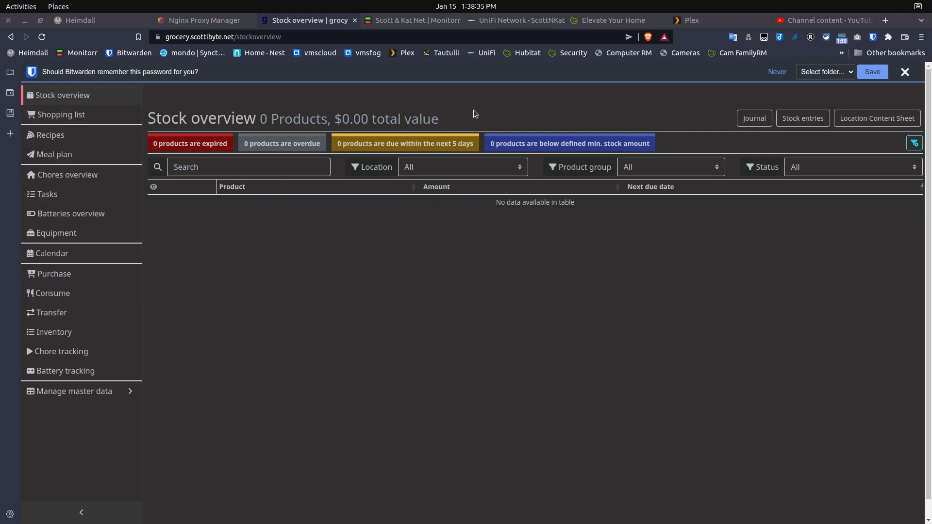
{"action": "left_click", "coordinate": [903, 72]}
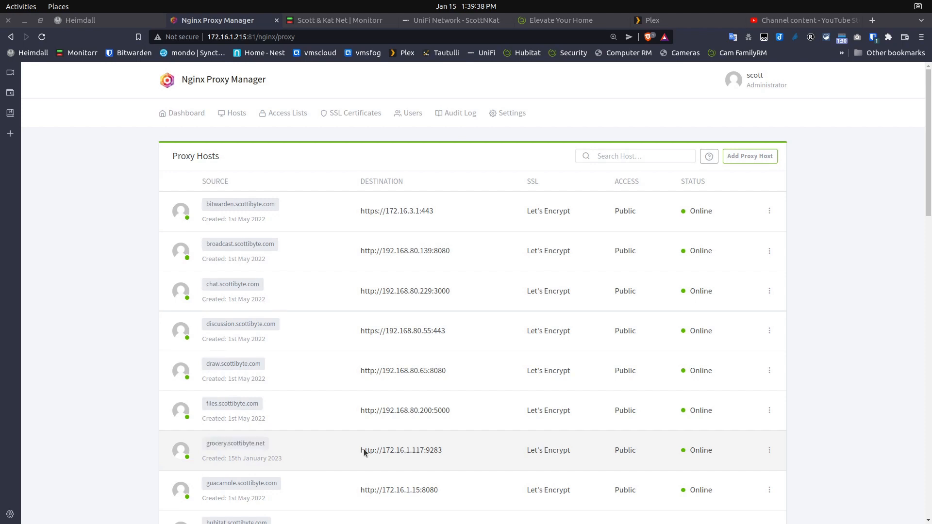
- Delete the grocery.scottibyte.net proxy host in Nginx Proxy Manager and confirm the deletion
{"action": "left_click", "coordinate": [769, 450]}
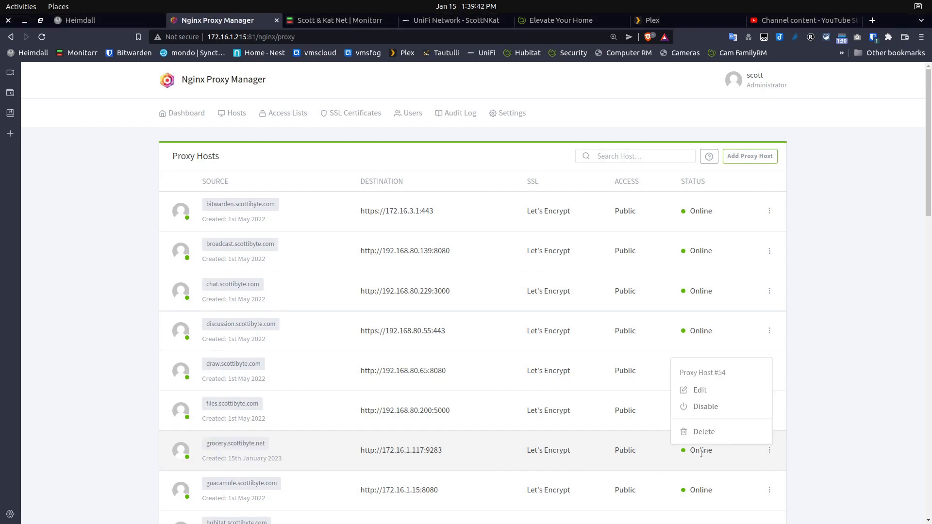
{"action": "left_click", "coordinate": [703, 433]}
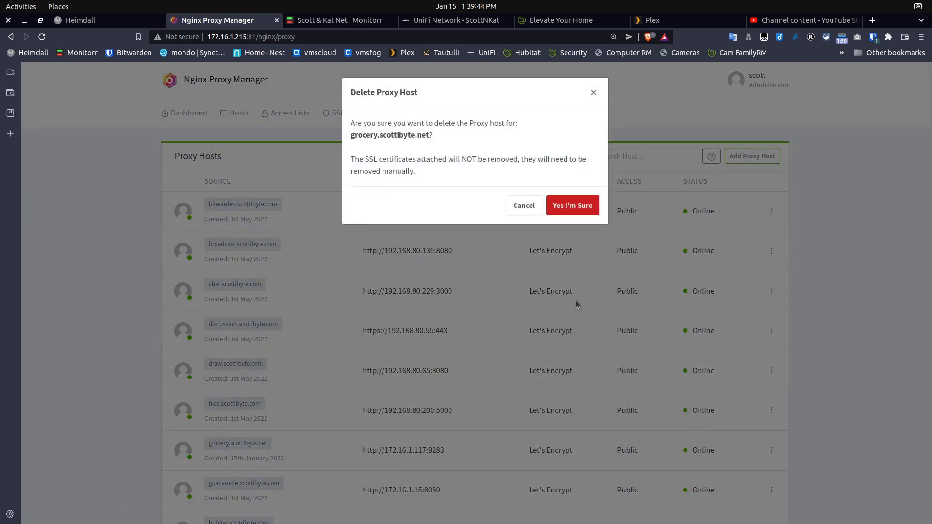
{"action": "left_click", "coordinate": [582, 206]}
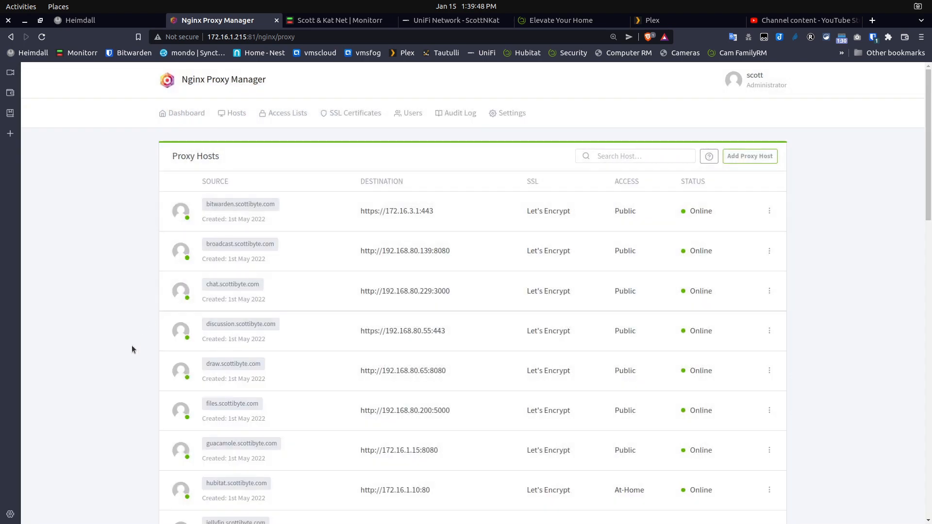
- Delete the grocery.scottibyte.net Let's Encrypt certificate from the SSL certificates list and confirm
{"action": "left_click", "coordinate": [318, 114]}
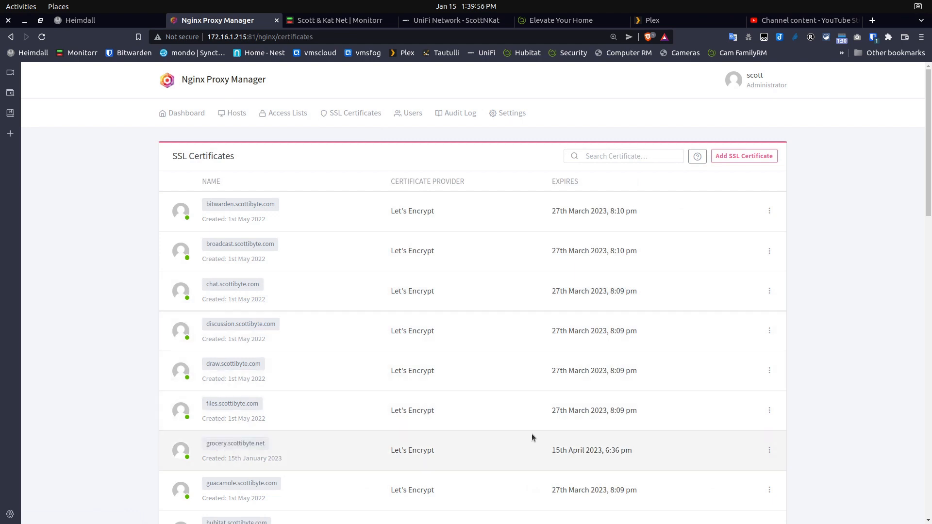
{"action": "left_click", "coordinate": [769, 450]}
{"action": "left_click", "coordinate": [698, 431]}
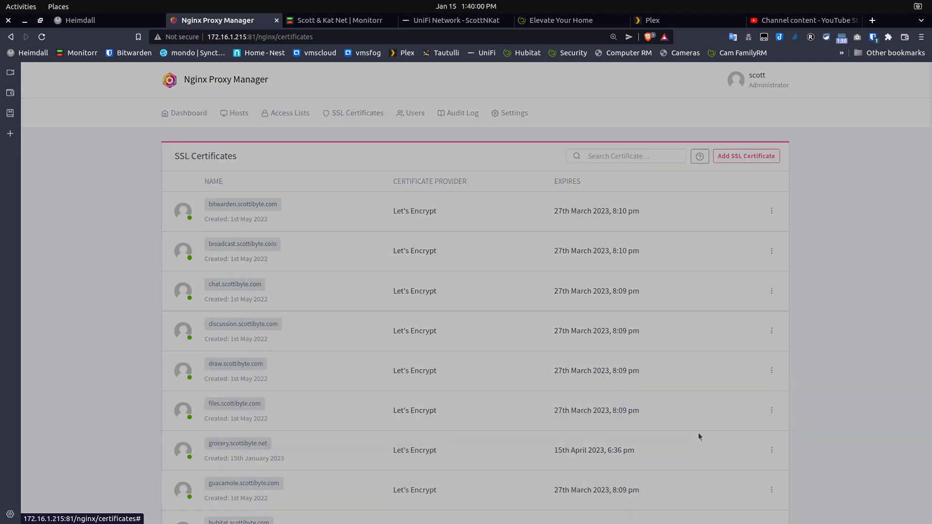
{"action": "left_click", "coordinate": [571, 170]}
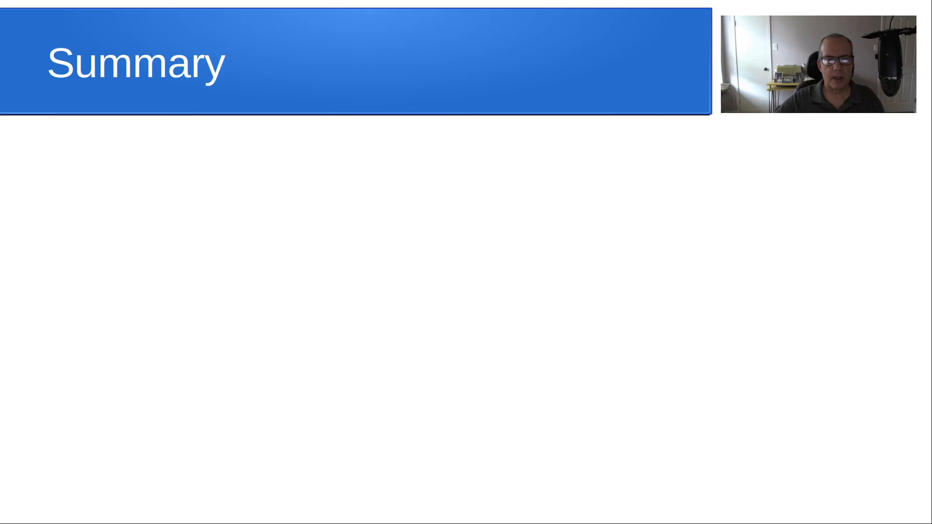
{"action": "key", "text": "Right"}
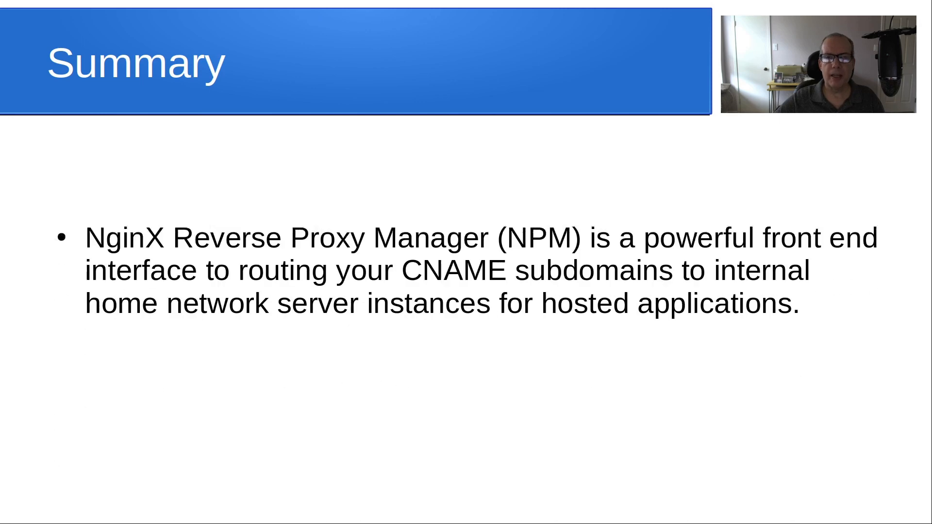